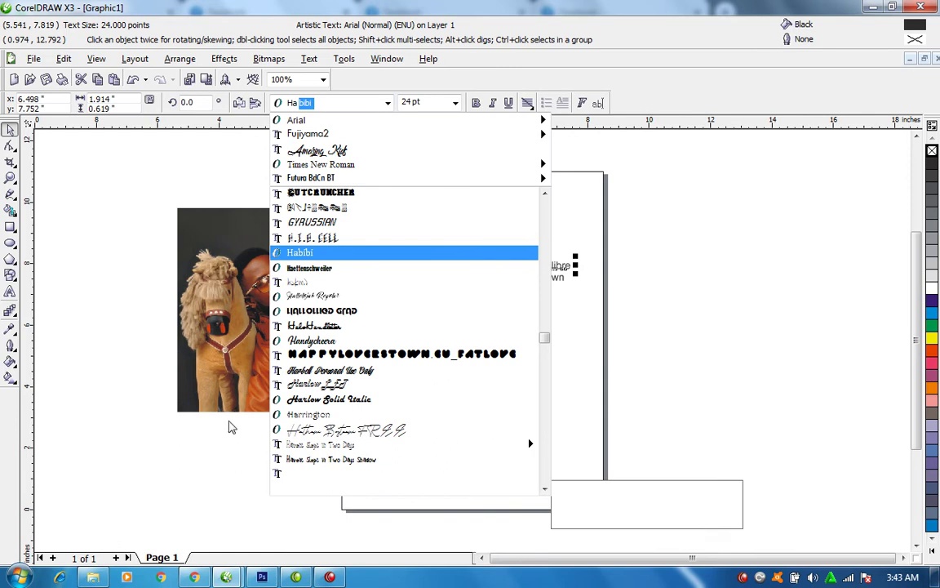
Set the selected name text in Hayley Signature, enlarge it to about 213 pt and shift it down toward the photo.
{"action": "type", "text": "yley Signature"}
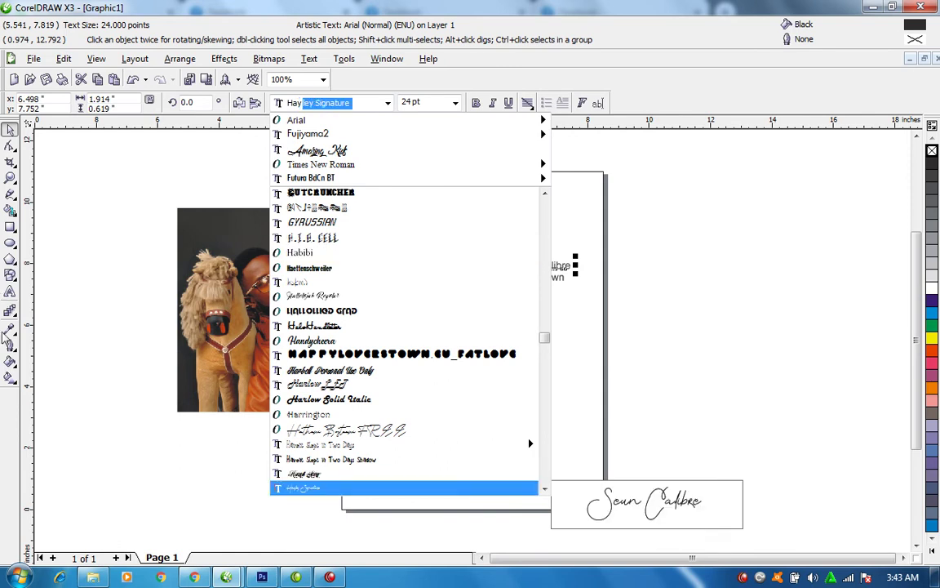
{"action": "key", "text": "Return"}
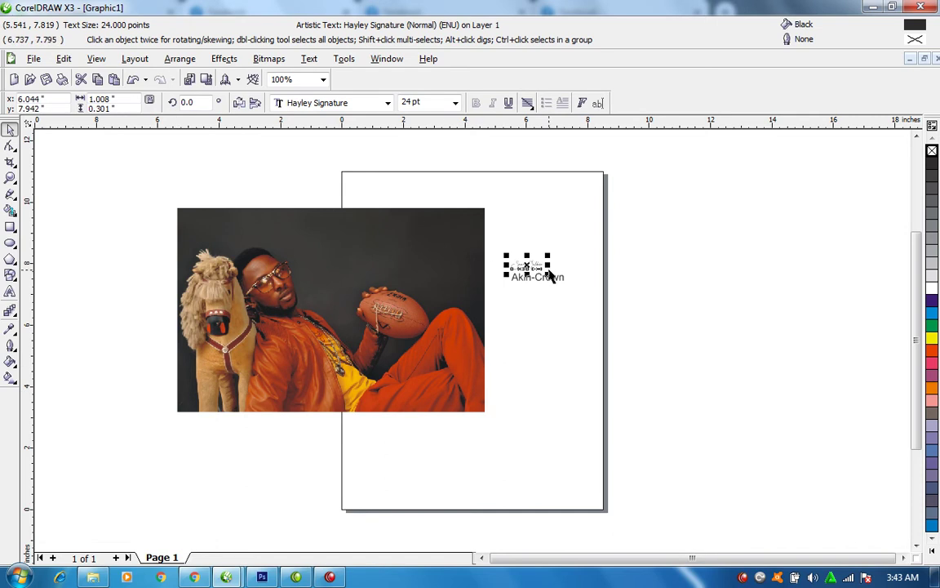
{"action": "left_click_drag", "start_coordinate": [545, 275], "coordinate": [655, 319]}
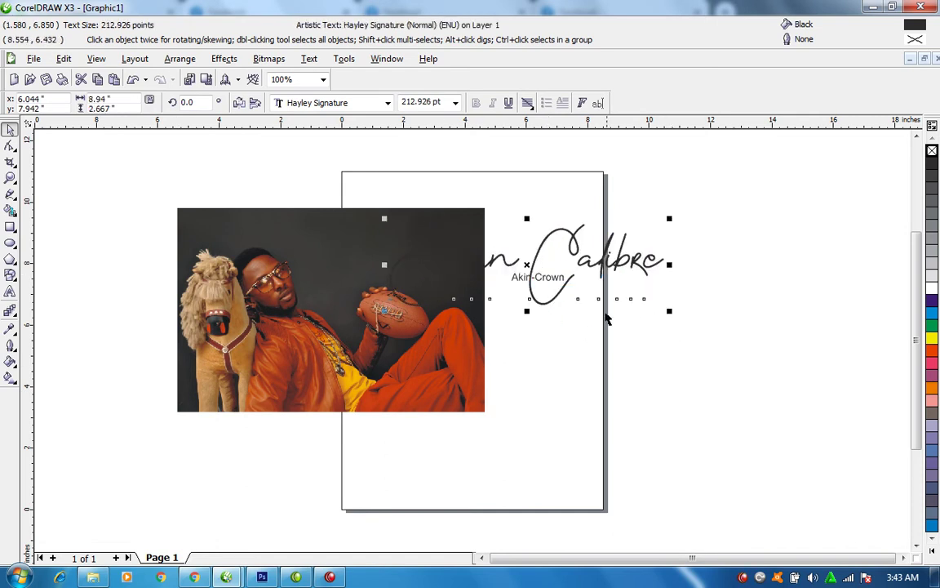
{"action": "mouse_move", "coordinate": [555, 280]}
{"action": "left_mouse_down"}
{"action": "mouse_move", "coordinate": [620, 371]}
{"action": "mouse_move", "coordinate": [614, 353]}
{"action": "mouse_move", "coordinate": [539, 273]}
{"action": "mouse_move", "coordinate": [509, 308]}
{"action": "left_mouse_up"}
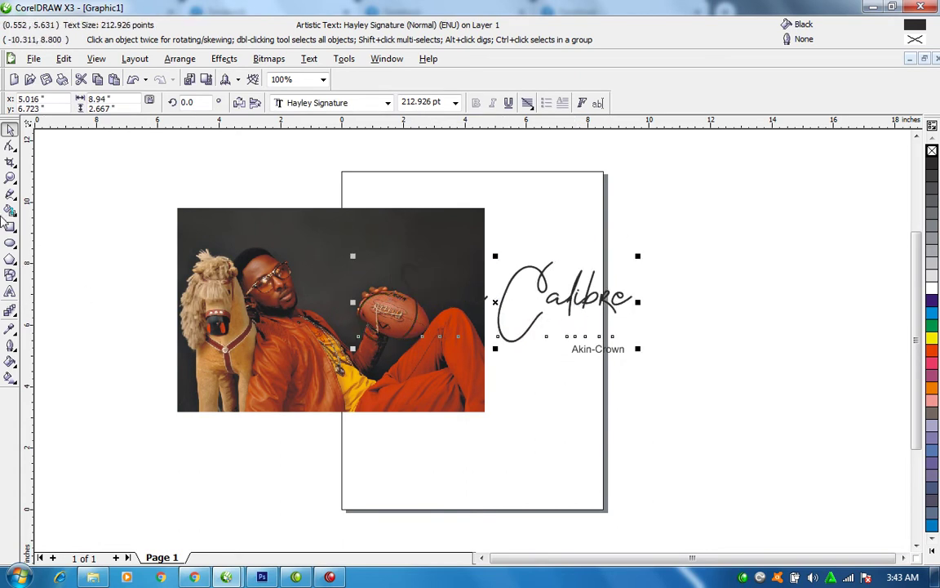
Draw a rectangle about 15.7 by 10.9 inches over the page, covering the name texts and part of the photo.
{"action": "left_click", "coordinate": [10, 229]}
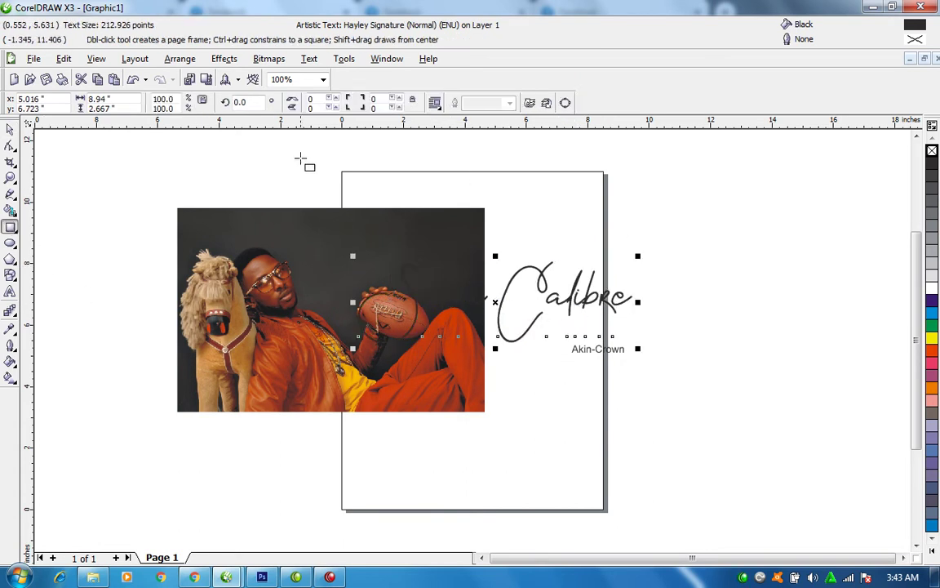
{"action": "left_click_drag", "start_coordinate": [299, 150], "coordinate": [446, 314]}
{"action": "left_click_drag", "start_coordinate": [522, 381], "coordinate": [786, 485]}
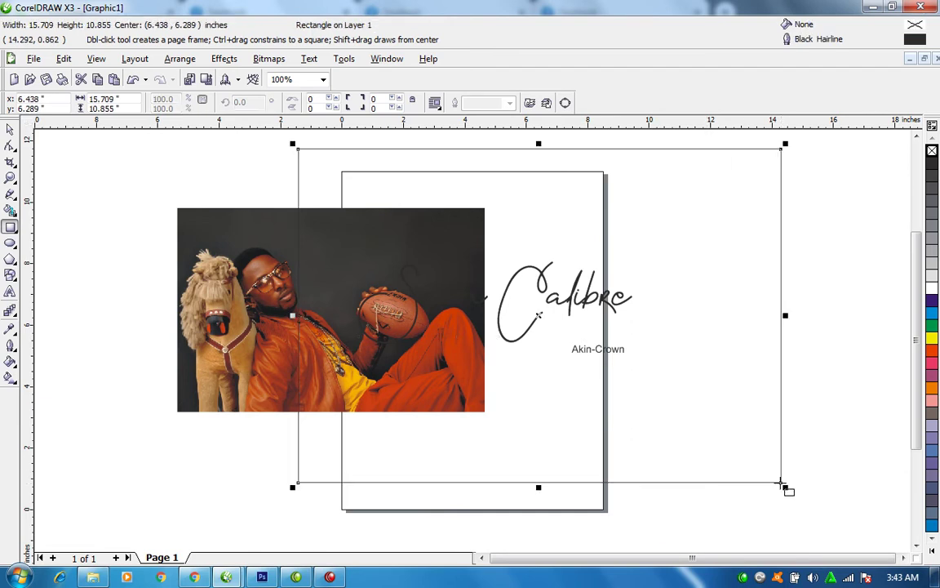
{"action": "key", "text": "space"}
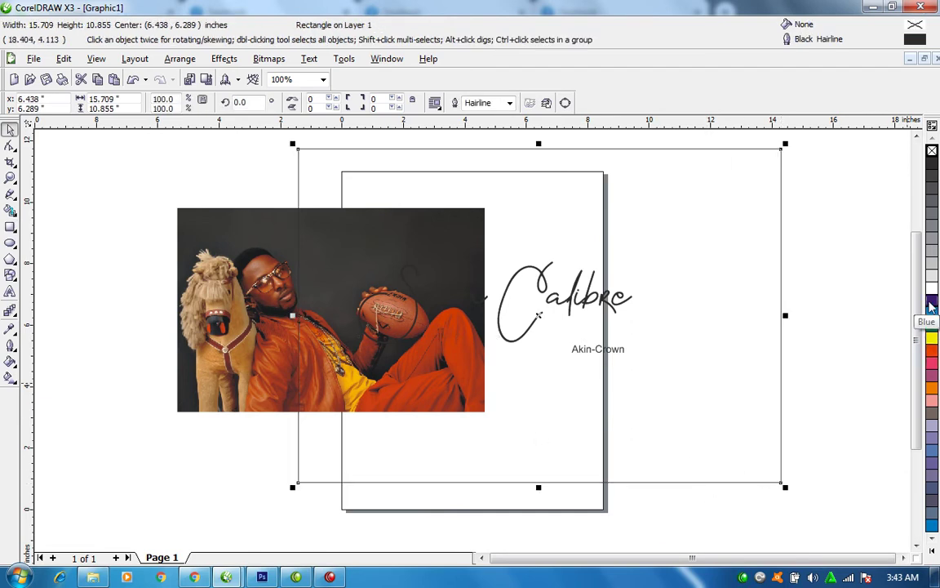
Fill the rectangle with Blue and mix in some of the palette's red to make it purple.
{"action": "left_click", "coordinate": [932, 304]}
{"action": "left_click", "coordinate": [930, 353], "text": "ctrl"}
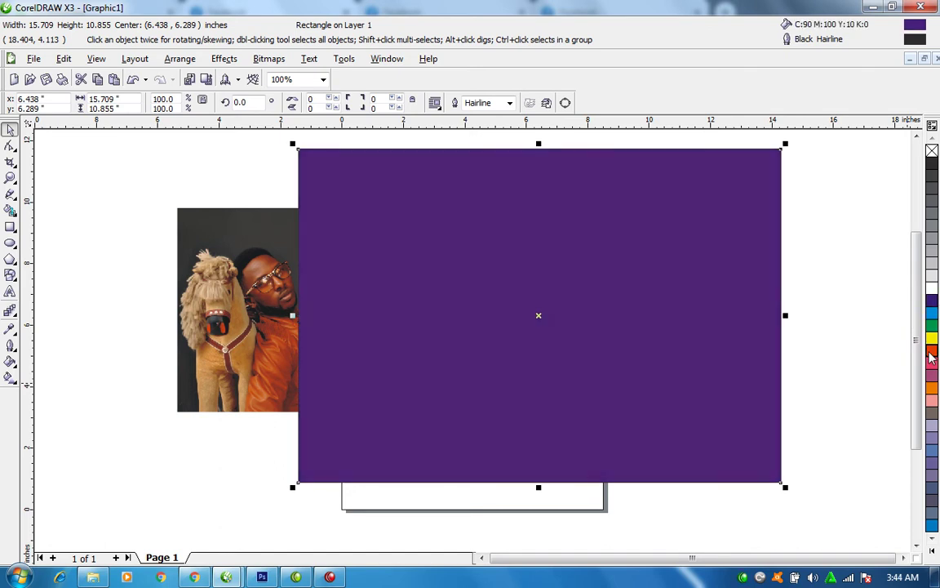
{"action": "left_click", "coordinate": [930, 353], "text": "ctrl"}
{"action": "left_click_drag", "start_coordinate": [930, 353], "coordinate": [640, 319]}
Apply a linear fountain fill across the rectangle, from purple at the right to a red-tinted pink at the left.
{"action": "key", "text": "g"}
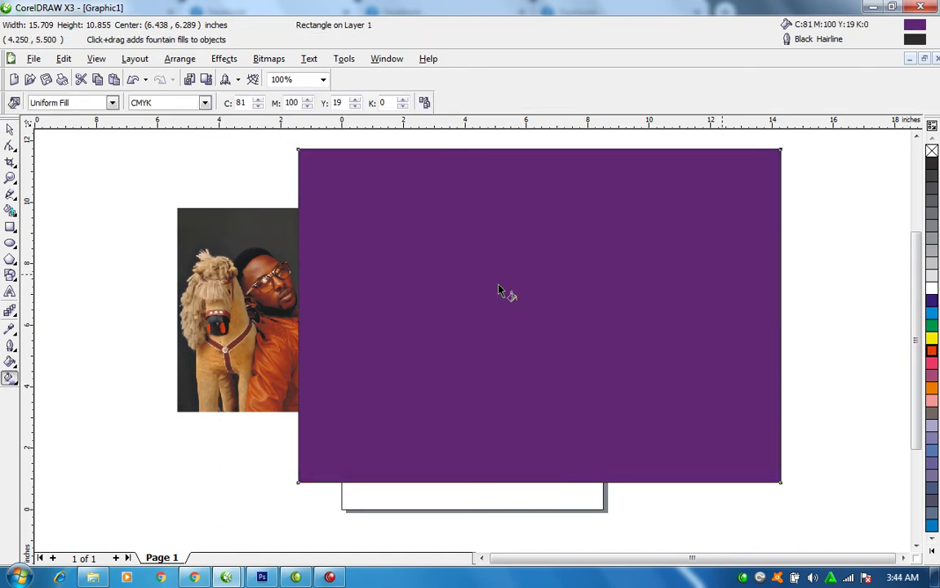
{"action": "left_click_drag", "start_coordinate": [728, 272], "coordinate": [288, 287]}
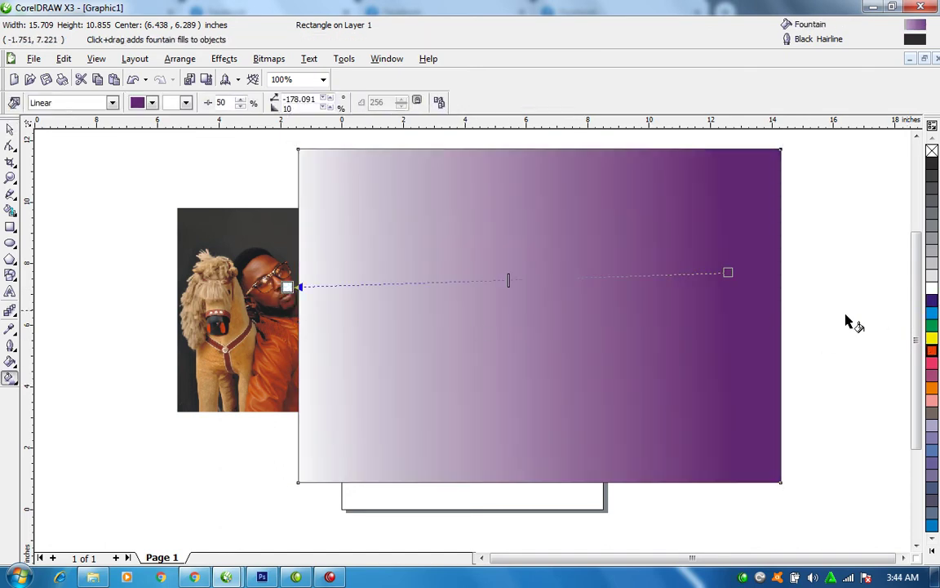
{"action": "left_click", "coordinate": [931, 363]}
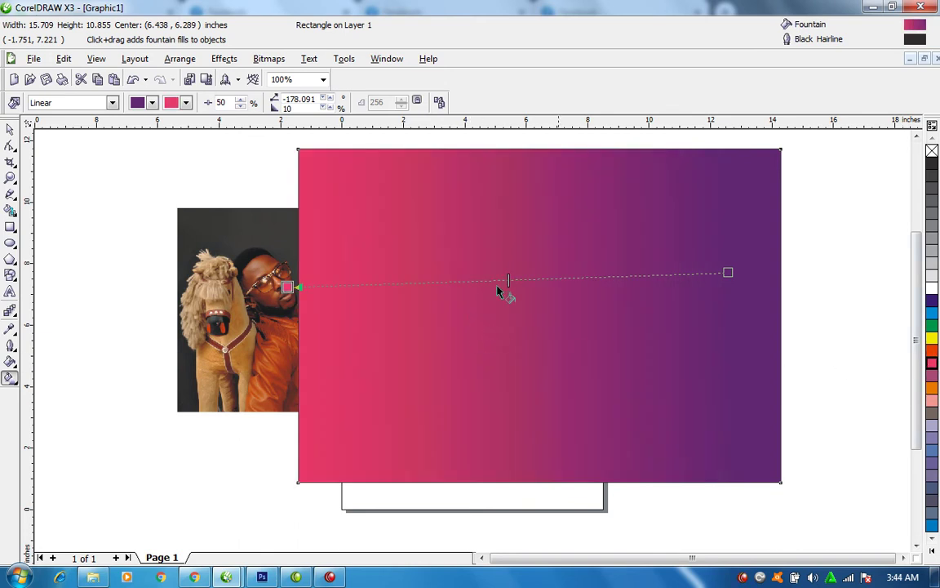
{"action": "key", "text": "space"}
{"action": "key", "text": "space"}
{"action": "left_click", "coordinate": [931, 360]}
{"action": "key", "text": "space"}
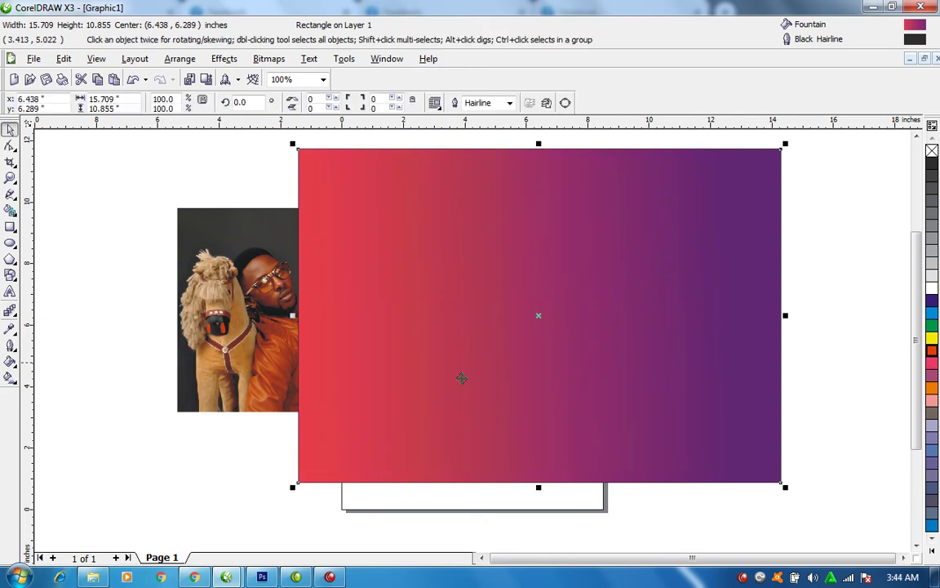
Tilt the gradient toward the rectangle's upper-left corner and send the rectangle behind the photo and texts.
{"action": "key", "text": "space"}
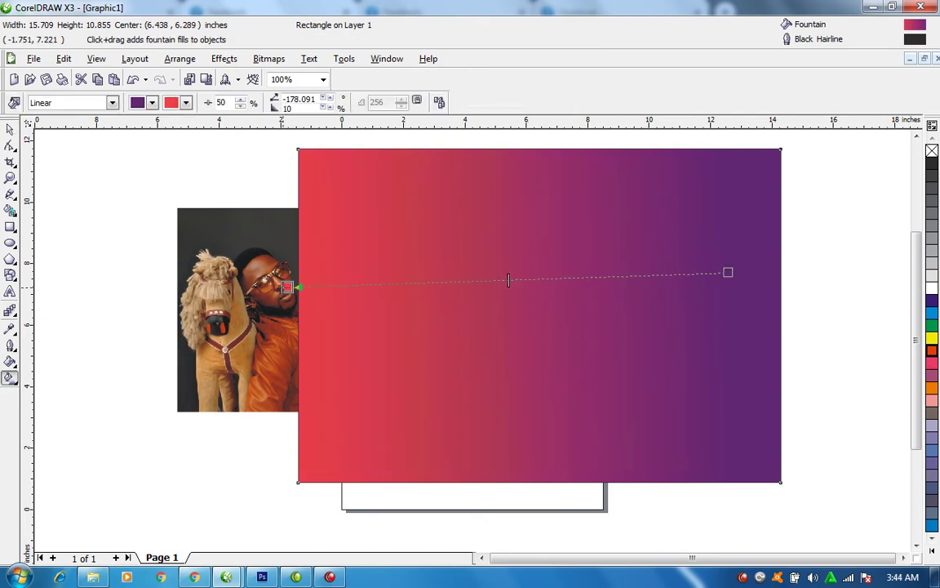
{"action": "left_click_drag", "start_coordinate": [288, 287], "coordinate": [334, 157]}
{"action": "key", "text": "space"}
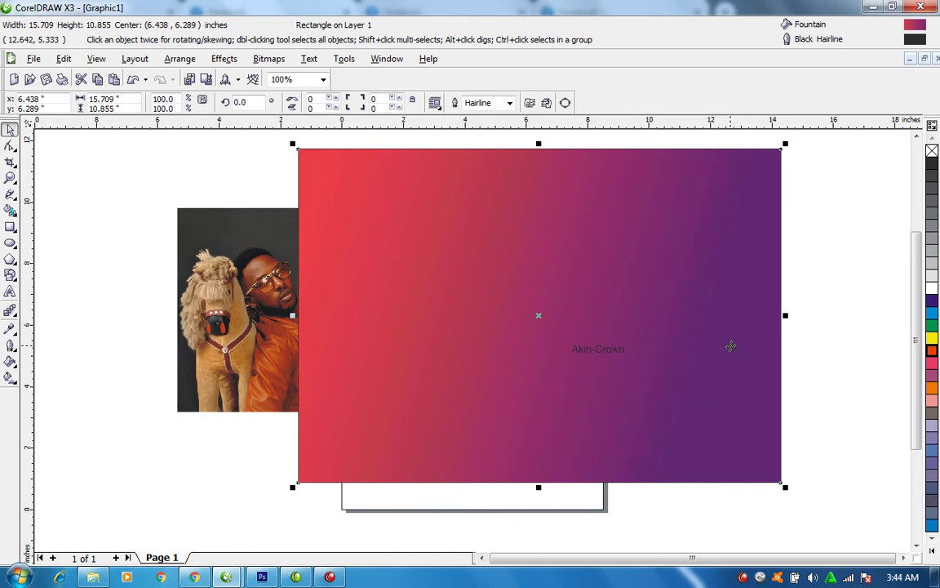
{"action": "key", "text": "shift+Page_Down"}
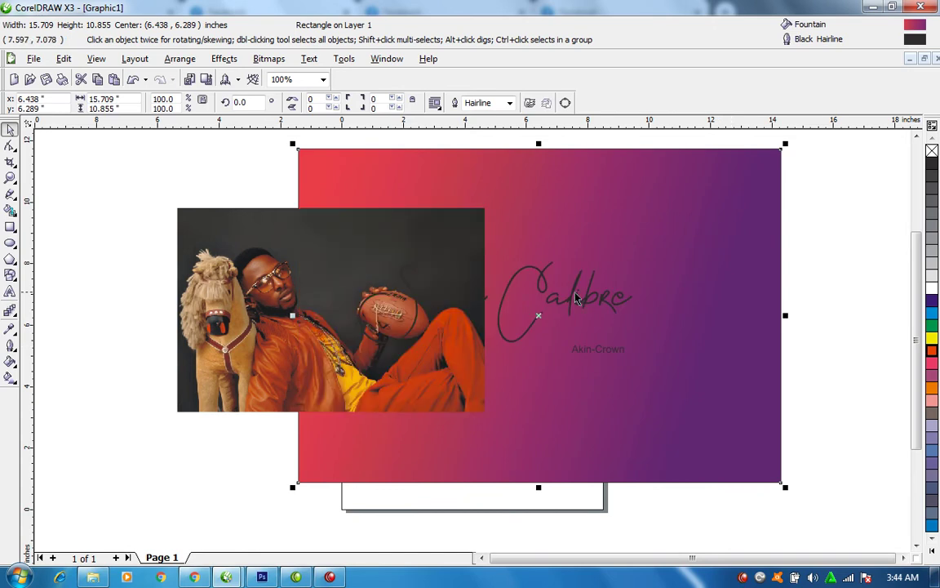
Give the large signature-style name a white fill and a white outline.
{"action": "left_click", "coordinate": [520, 270]}
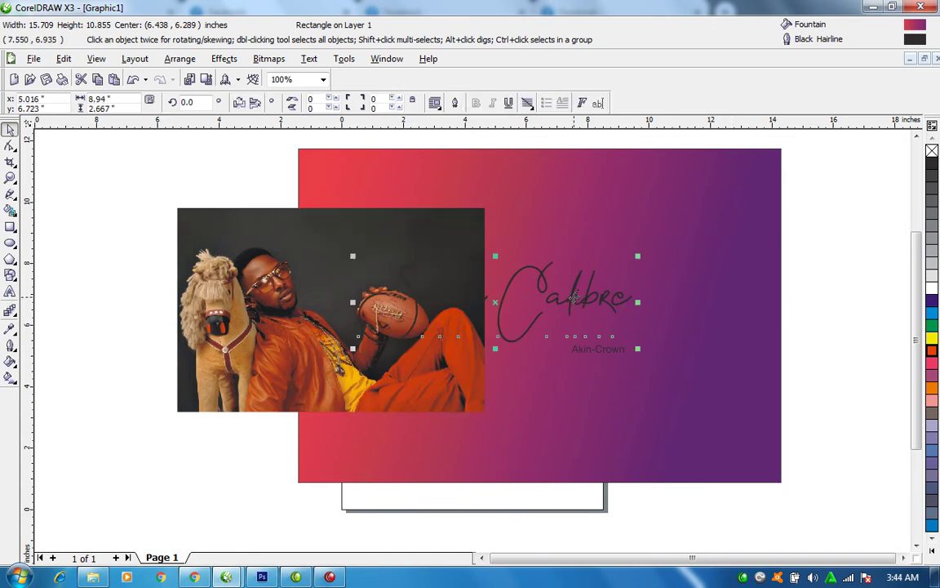
{"action": "left_click", "coordinate": [932, 288]}
{"action": "right_click", "coordinate": [932, 288]}
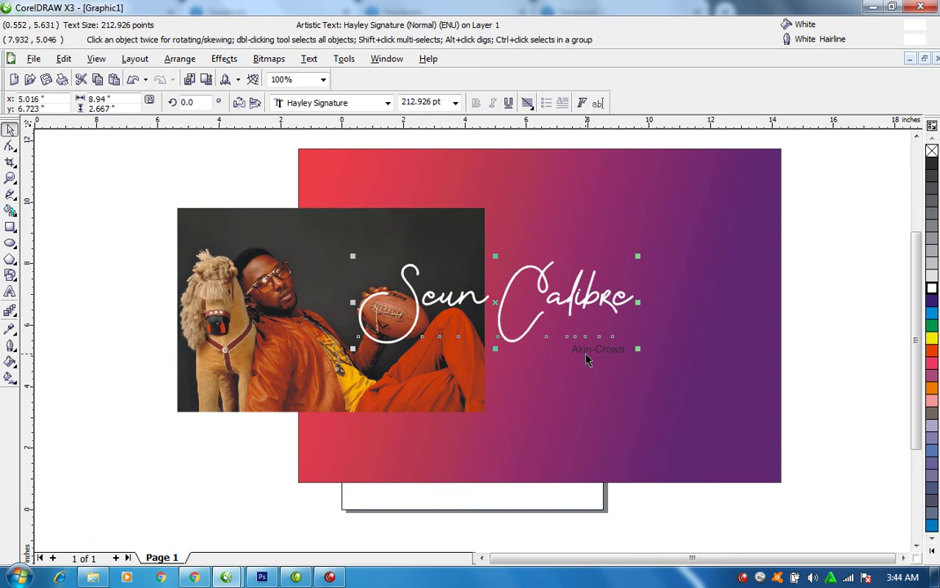
Place the small name text just beneath the large signature-style name and fill it with yellow.
{"action": "left_click", "coordinate": [610, 358]}
{"action": "left_click_drag", "start_coordinate": [612, 360], "coordinate": [608, 337]}
{"action": "key", "text": "ctrl+z"}
{"action": "left_click", "coordinate": [931, 338]}
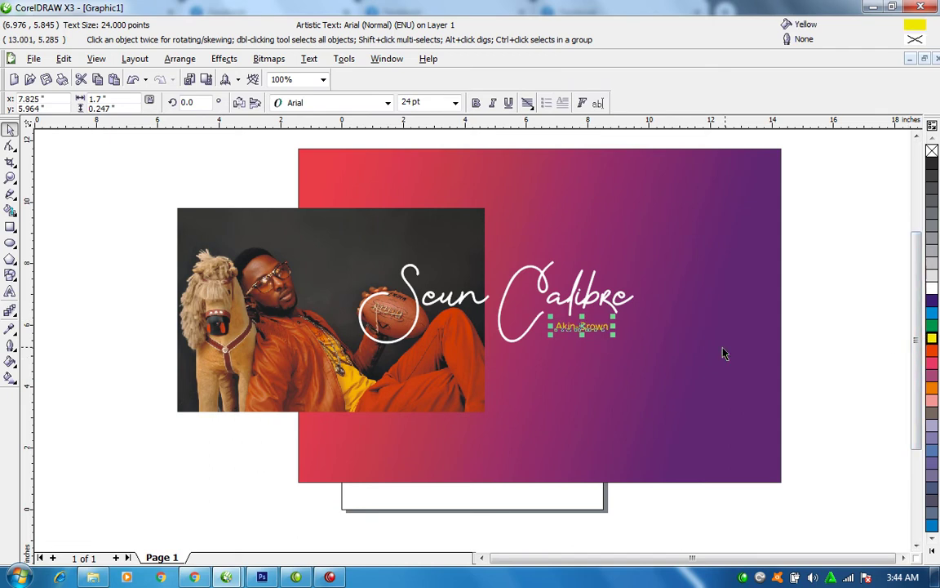
Enlarge the small yellow name to about 38 pt and set it in Fujiyama2.
{"action": "left_click_drag", "start_coordinate": [615, 315], "coordinate": [647, 309]}
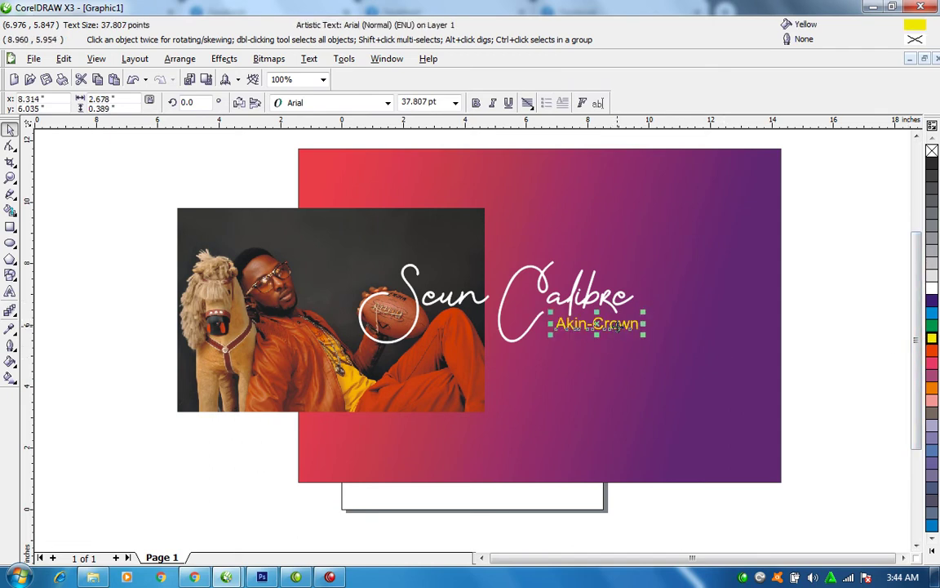
{"action": "left_click", "coordinate": [347, 102]}
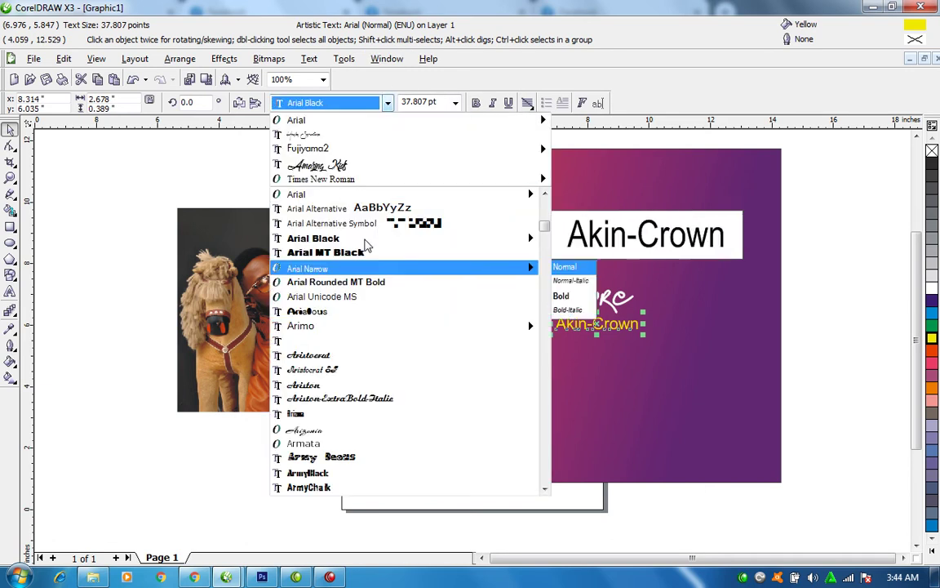
{"action": "left_click", "coordinate": [310, 148]}
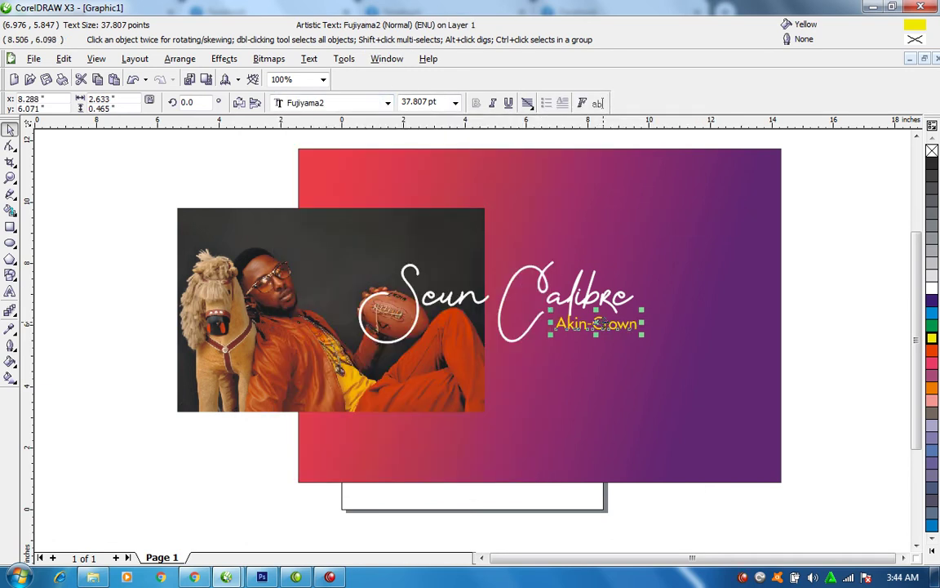
Duplicate the small yellow name above the photo and replace the copy's wording with LETS CELEBRATE on two lines.
{"action": "left_click_drag", "start_coordinate": [597, 323], "coordinate": [241, 165]}
{"action": "double_click", "coordinate": [251, 163]}
{"action": "key", "text": "ctrl+a"}
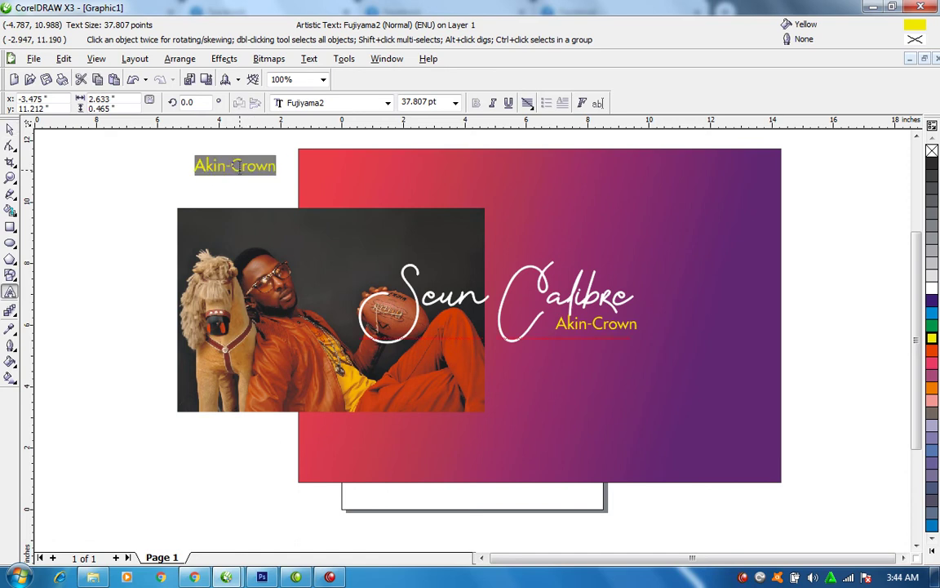
{"action": "type", "text": "LET"}
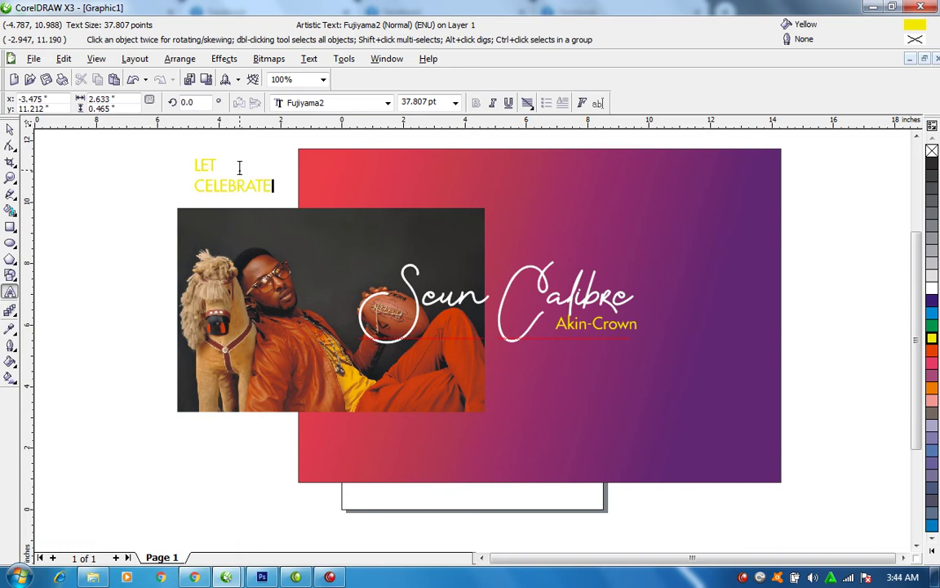
{"action": "left_click", "coordinate": [239, 168]}
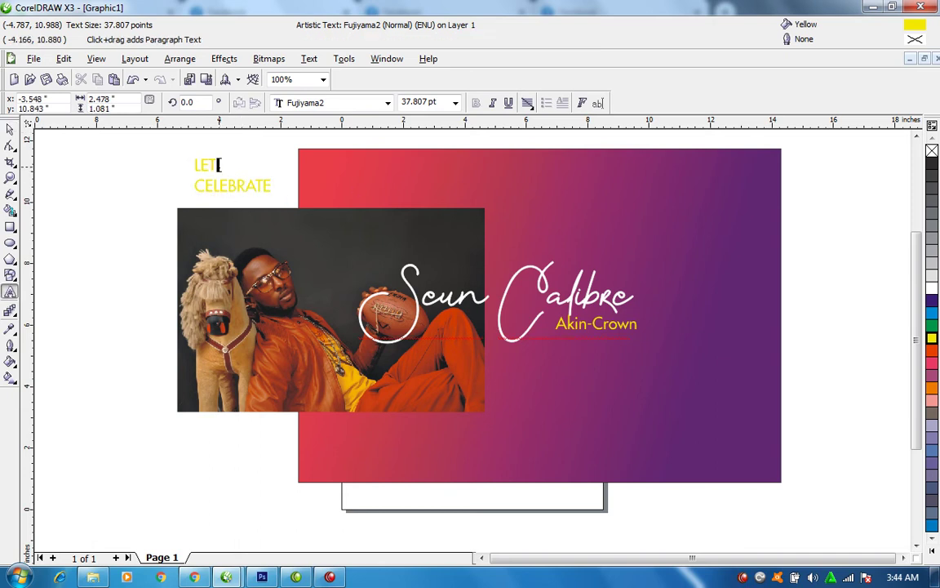
{"action": "key", "text": "ctrl+space"}
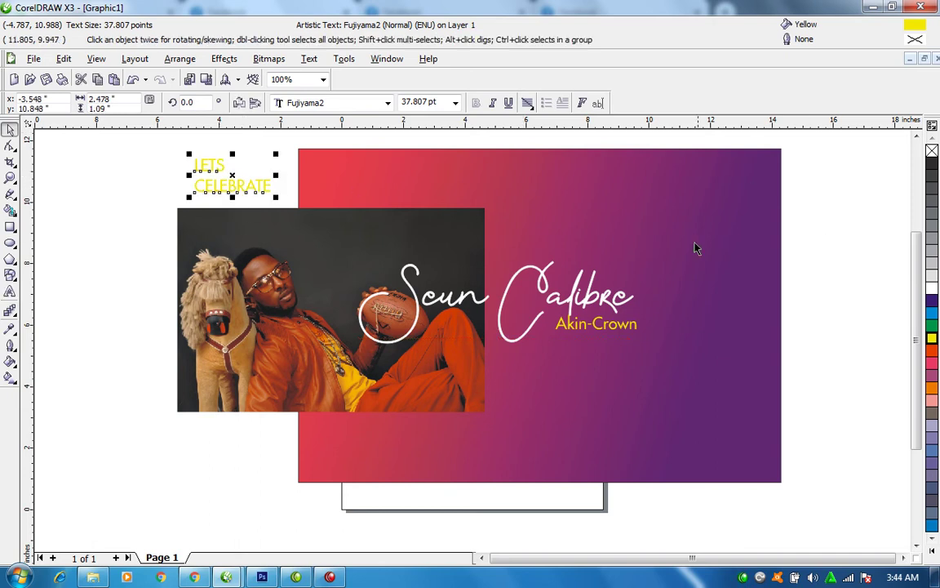
Copy the background rectangle's gradient fill and outline onto the LETS CELEBRATE text, and remove the text's outline.
{"action": "left_click_drag", "start_coordinate": [668, 254], "coordinate": [253, 189]}
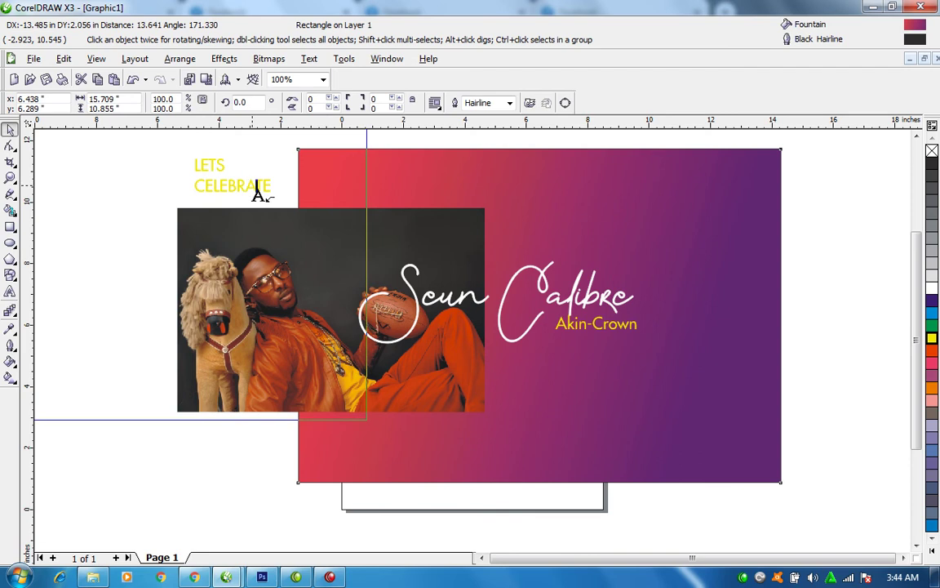
{"action": "left_click", "coordinate": [314, 304]}
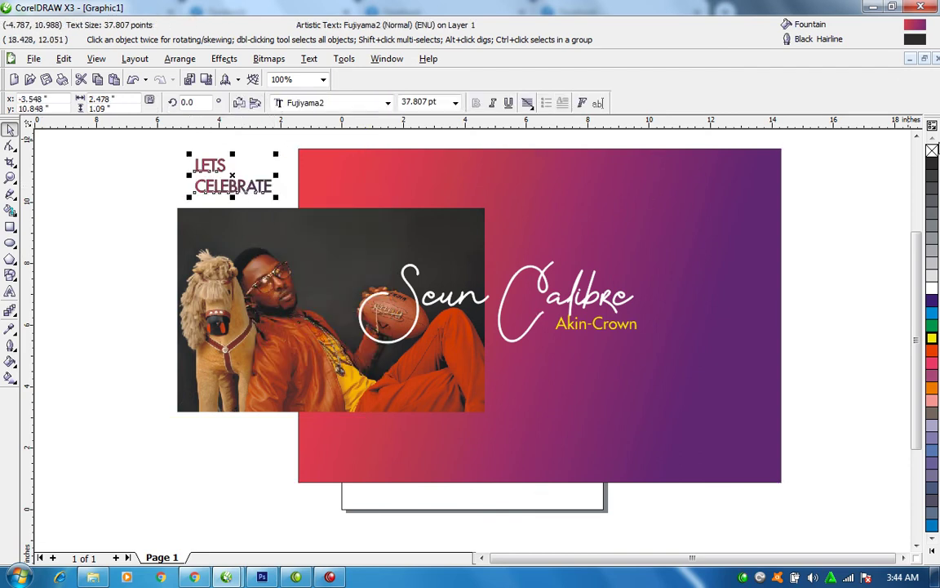
{"action": "right_click", "coordinate": [932, 151]}
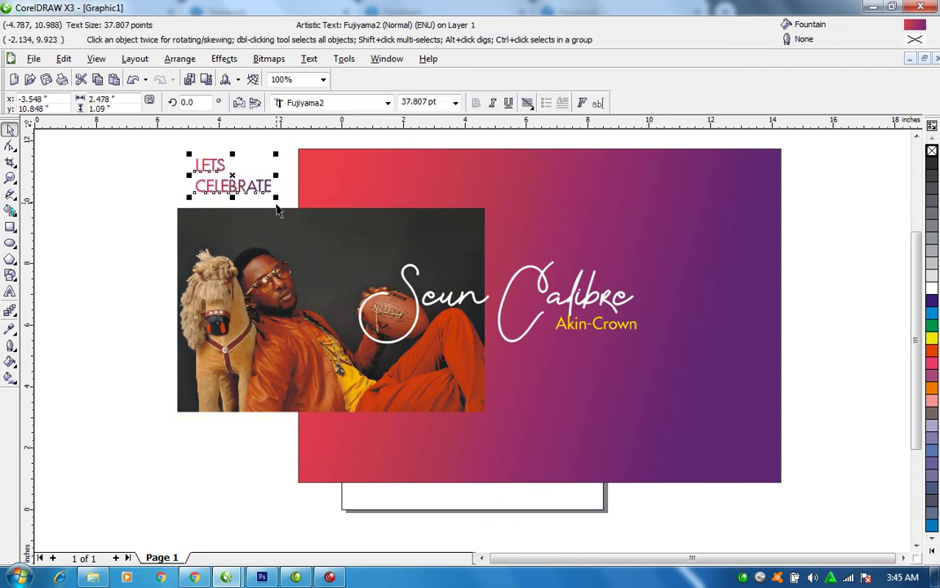
Enlarge the LETS CELEBRATE text to about 44 pt and place a duplicate on the background's lower-right area.
{"action": "left_click_drag", "start_coordinate": [276, 196], "coordinate": [696, 427]}
{"action": "right_click", "coordinate": [697, 427]}
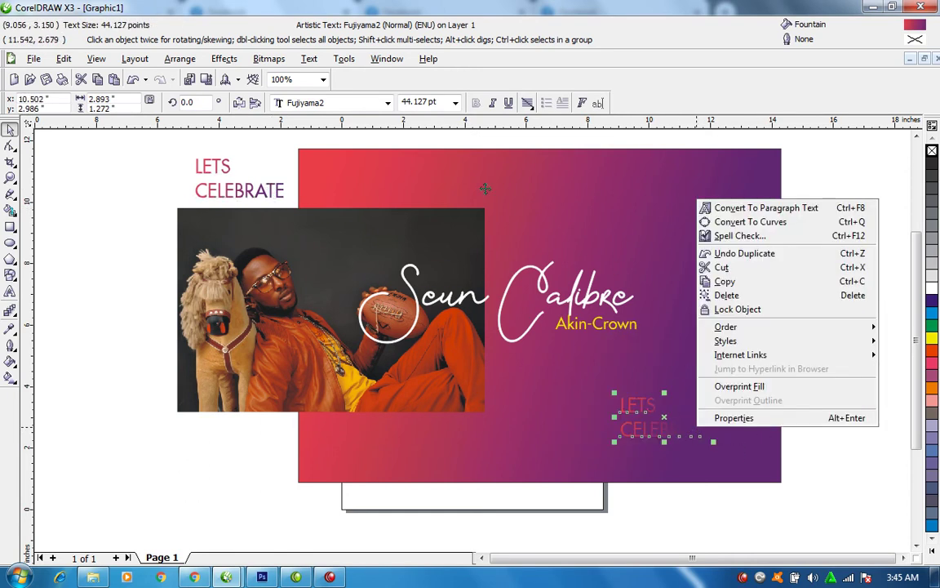
{"action": "key", "text": "Escape"}
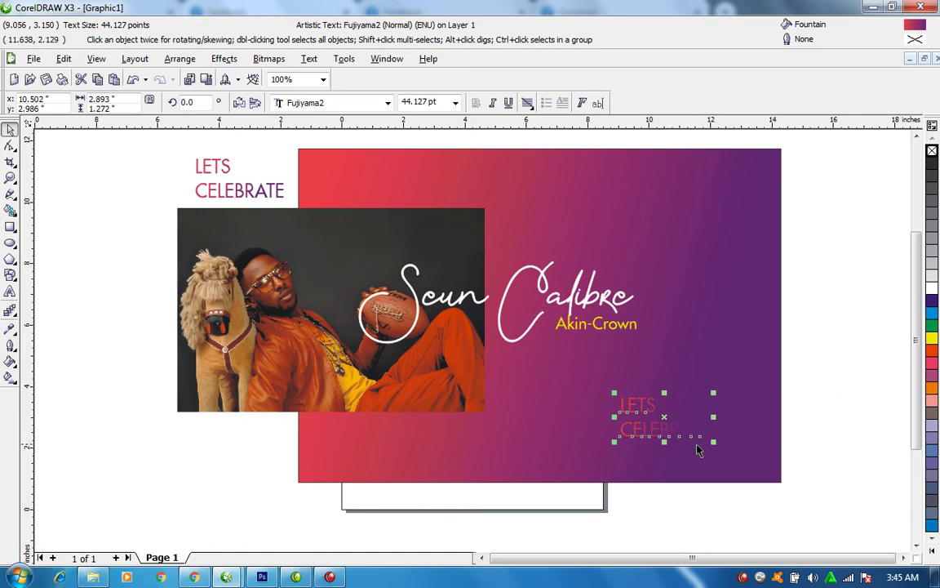
Replace the duplicated text's wording with HAPPY BIRTHDAY and fill it with white.
{"action": "double_click", "coordinate": [665, 434]}
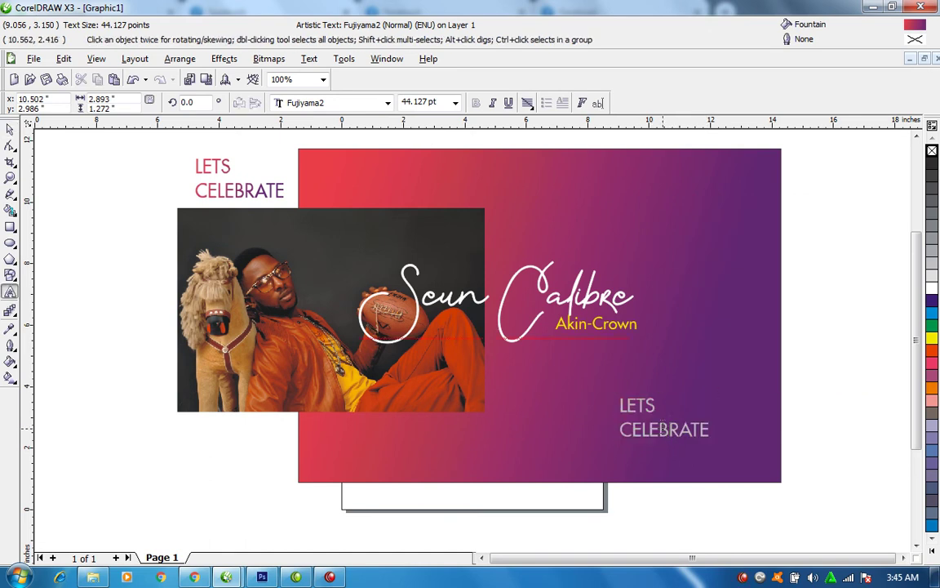
{"action": "key", "text": "ctrl+a"}
{"action": "type", "text": "H"}
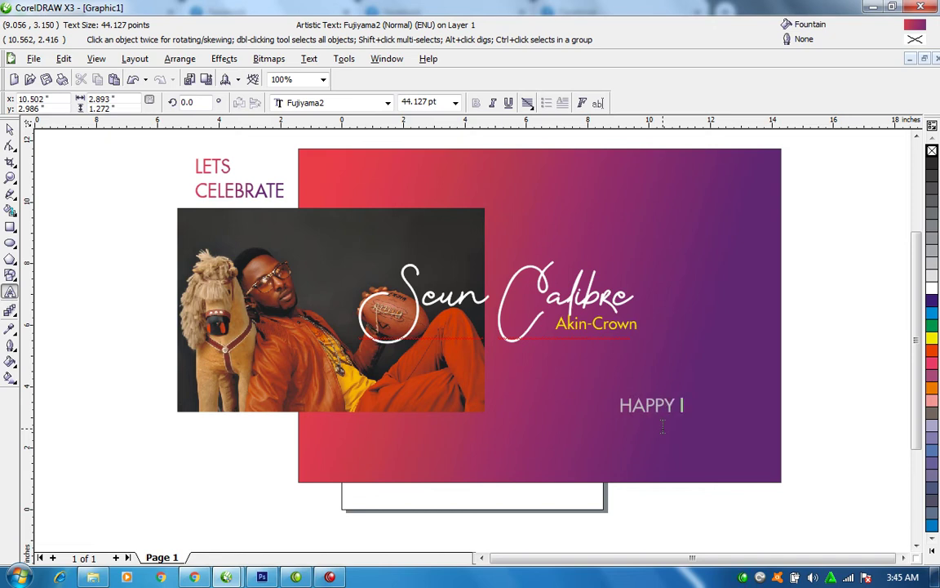
{"action": "type", "text": "APPY BIRTHDAY"}
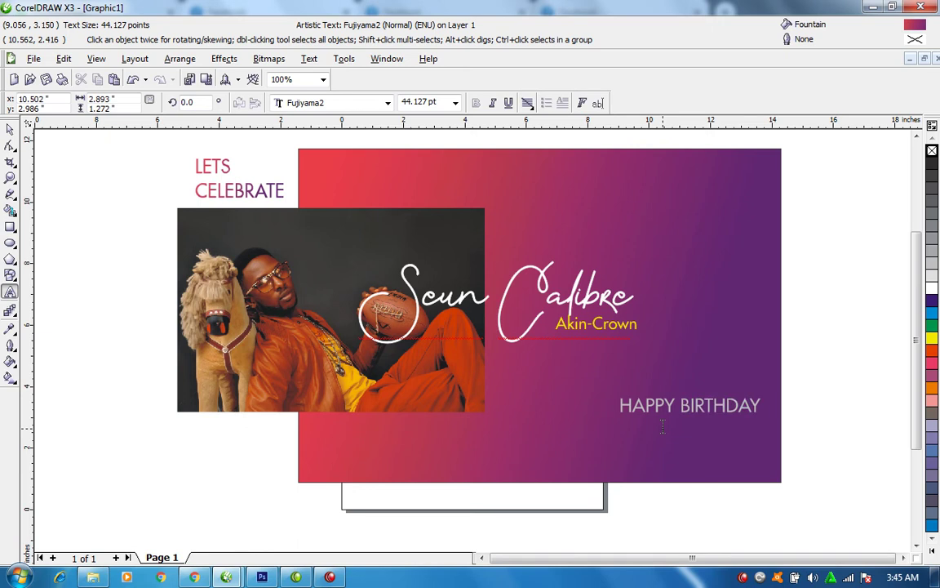
{"action": "key", "text": "ctrl+space"}
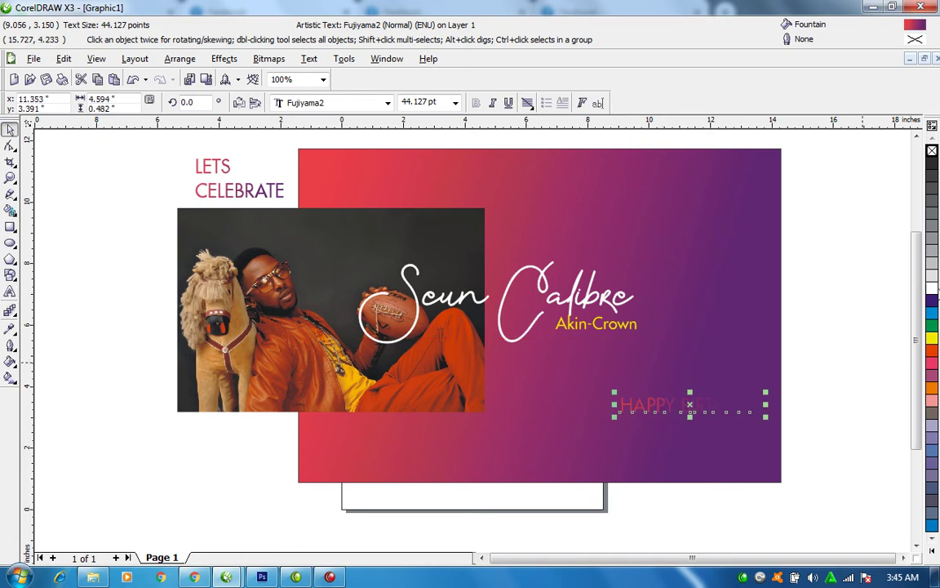
{"action": "left_click", "coordinate": [932, 289]}
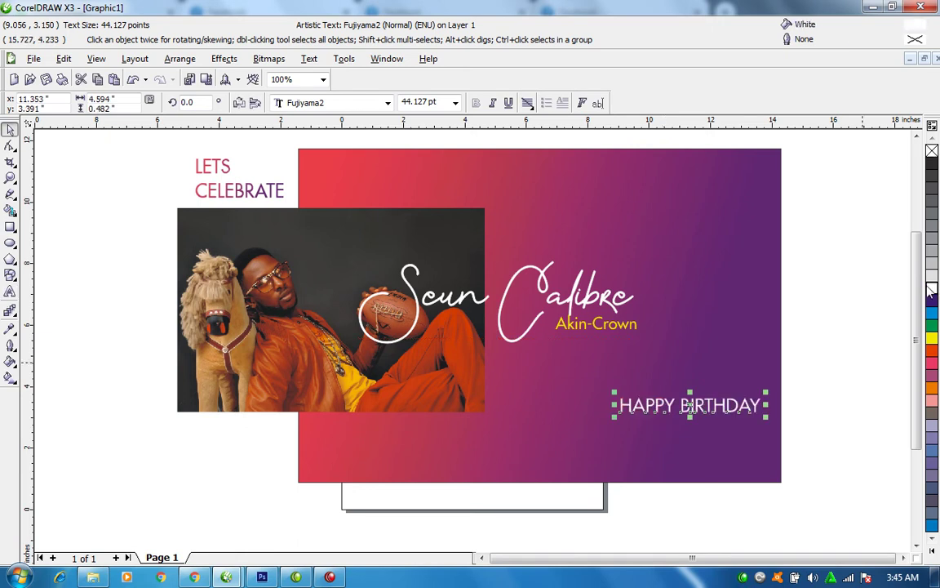
Give the HAPPY BIRTHDAY text a white hairline outline and spread its letters to about 6.94 inches wide near the background's lower edge.
{"action": "right_click", "coordinate": [932, 289]}
{"action": "left_click_drag", "start_coordinate": [702, 401], "coordinate": [581, 444]}
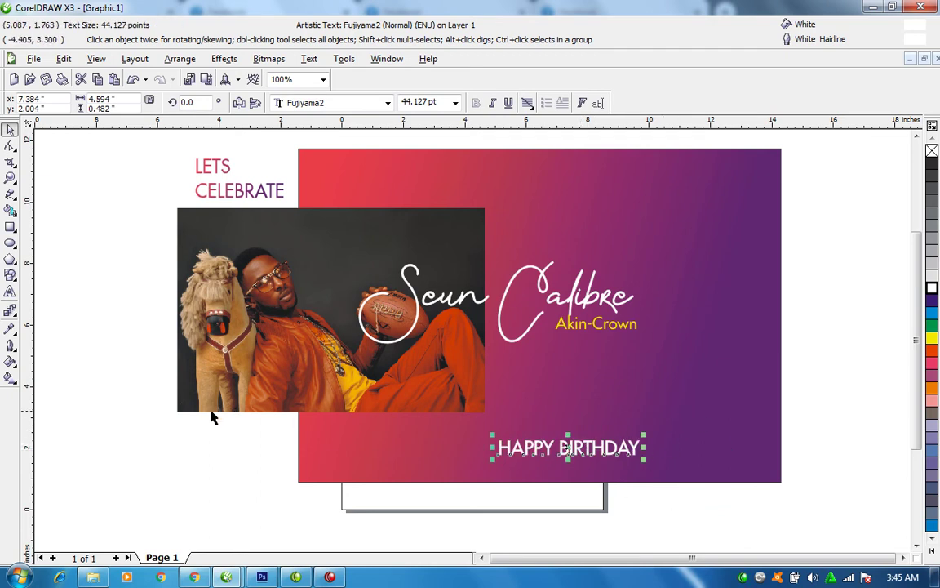
{"action": "left_click", "coordinate": [10, 145]}
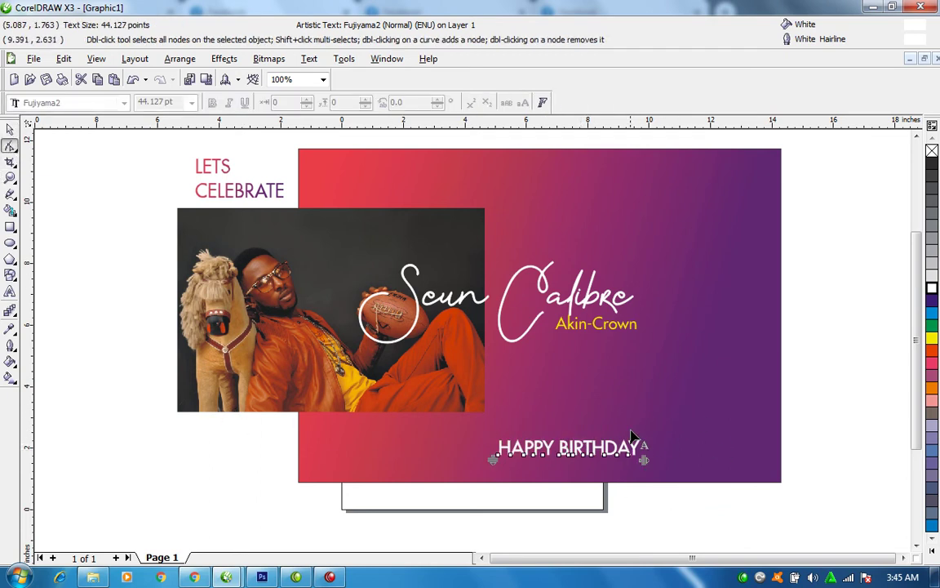
{"action": "left_click_drag", "start_coordinate": [645, 461], "coordinate": [713, 462]}
{"action": "key", "text": "space"}
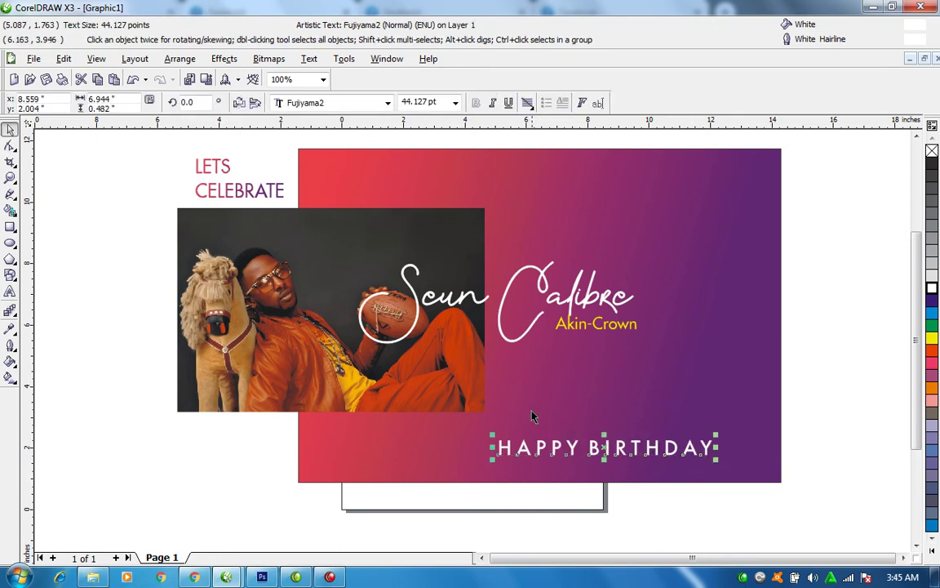
{"action": "mouse_move", "coordinate": [604, 449]}
{"action": "left_mouse_down"}
{"action": "mouse_move", "coordinate": [604, 431]}
{"action": "mouse_move", "coordinate": [604, 440]}
{"action": "left_mouse_up"}
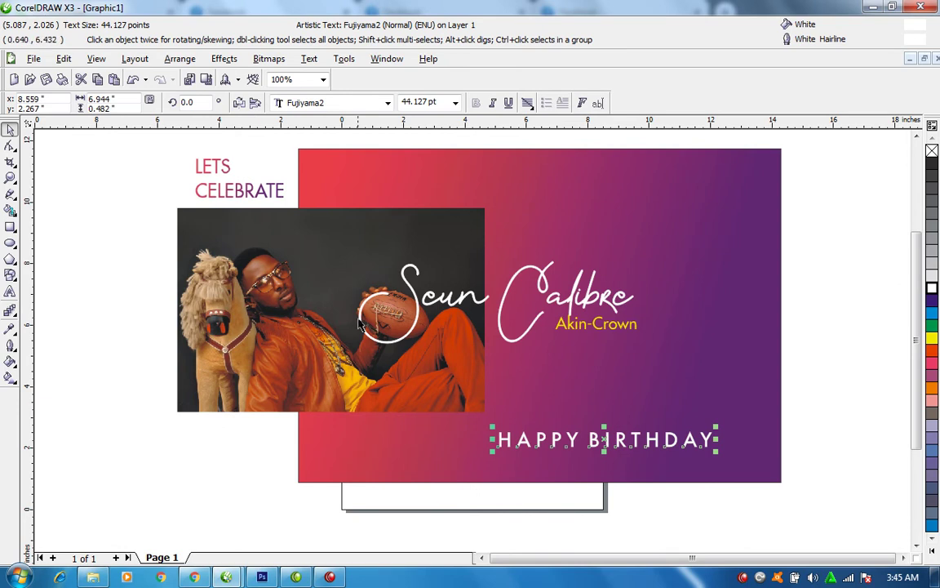
Narrow the gradient background rectangle from its left side to about 14.49 inches wide and remove its outline.
{"action": "left_click", "coordinate": [320, 193]}
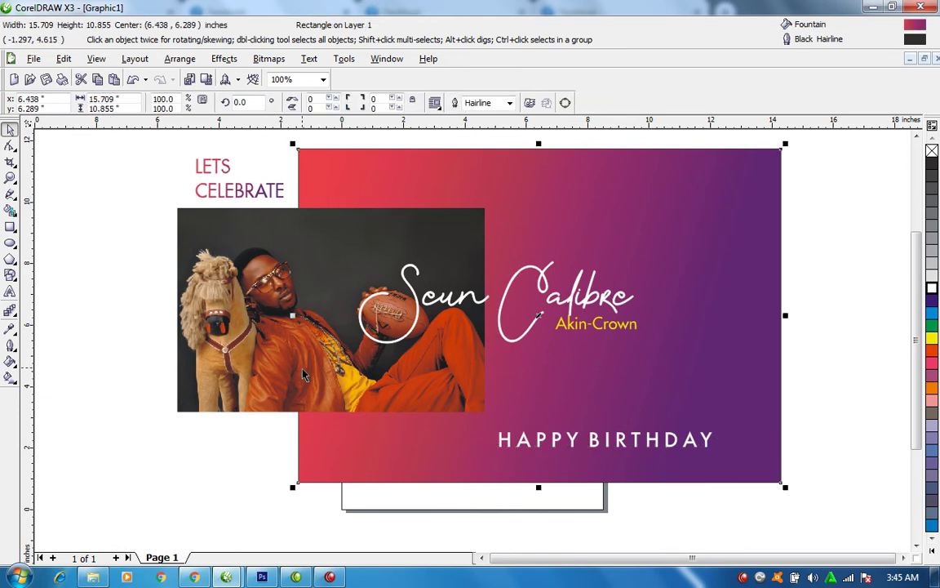
{"action": "left_click_drag", "start_coordinate": [293, 315], "coordinate": [333, 315]}
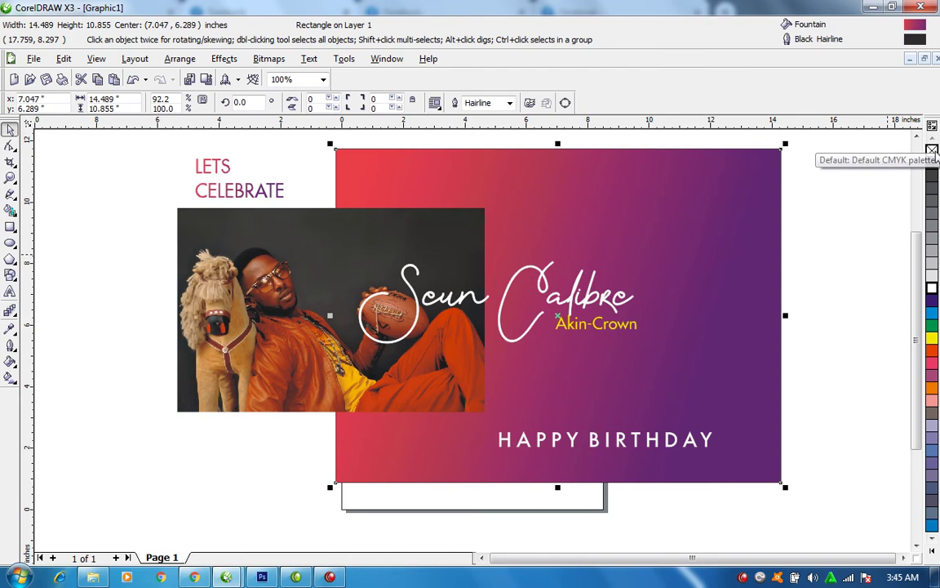
{"action": "right_click", "coordinate": [933, 151]}
Move the photo and LETS CELEBRATE text down about 0.6 inch, and shift that text right, closer to the background's left edge.
{"action": "left_click_drag", "start_coordinate": [167, 144], "coordinate": [346, 243]}
{"action": "left_click", "coordinate": [457, 345], "text": "shift"}
{"action": "left_click", "coordinate": [299, 299], "text": "shift"}
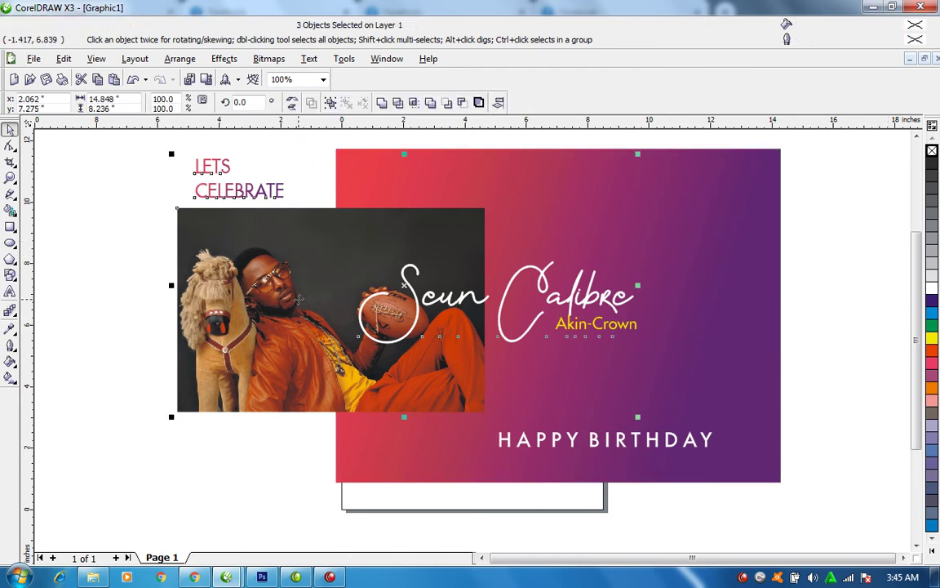
{"action": "left_click", "coordinate": [469, 296], "text": "shift"}
{"action": "left_click_drag", "start_coordinate": [289, 262], "coordinate": [289, 280]}
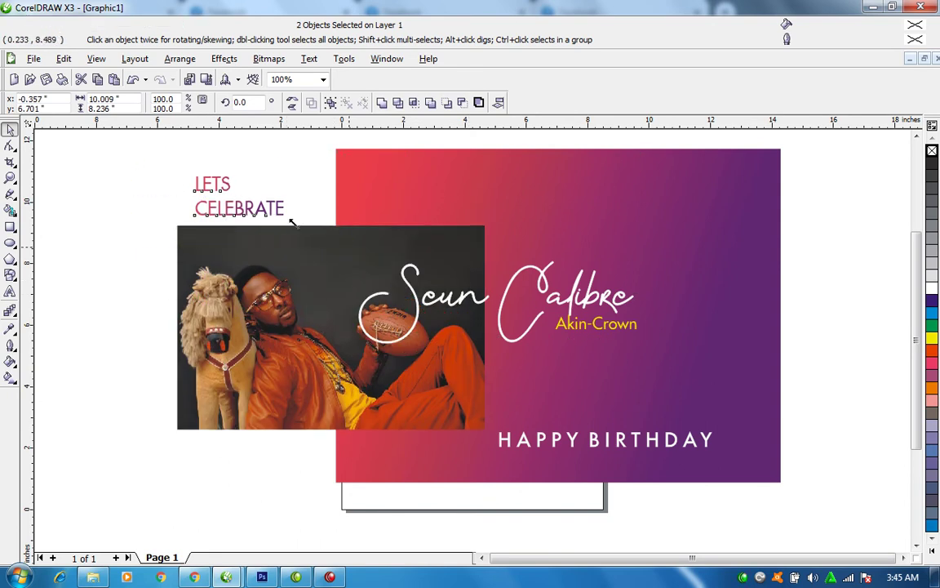
{"action": "left_click_drag", "start_coordinate": [245, 196], "coordinate": [307, 204]}
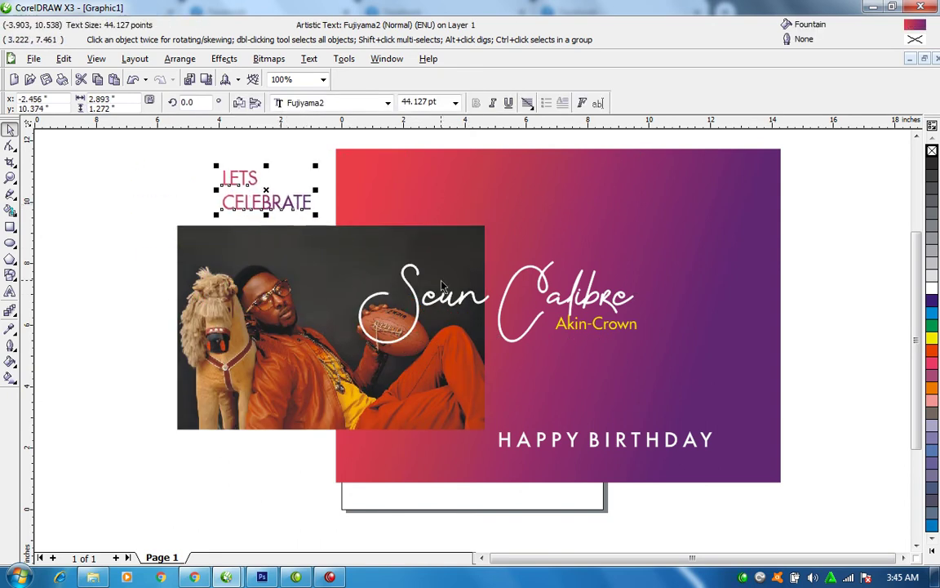
{"action": "key", "text": "F3"}
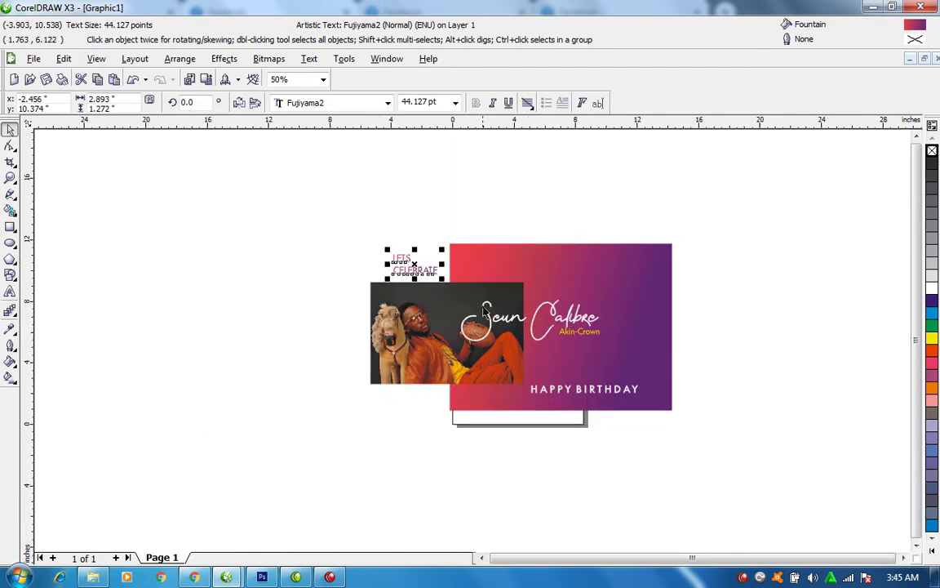
{"action": "key", "text": "F2"}
{"action": "left_click_drag", "start_coordinate": [289, 203], "coordinate": [733, 455]}
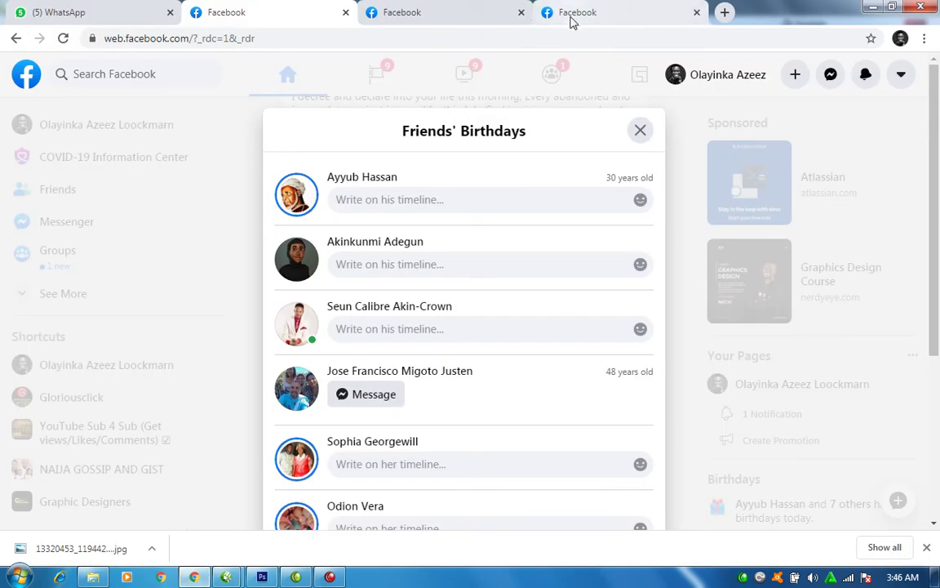
Switch to Chrome and search the web for silhouette cakes in a new tab.
{"action": "left_click", "coordinate": [724, 13]}
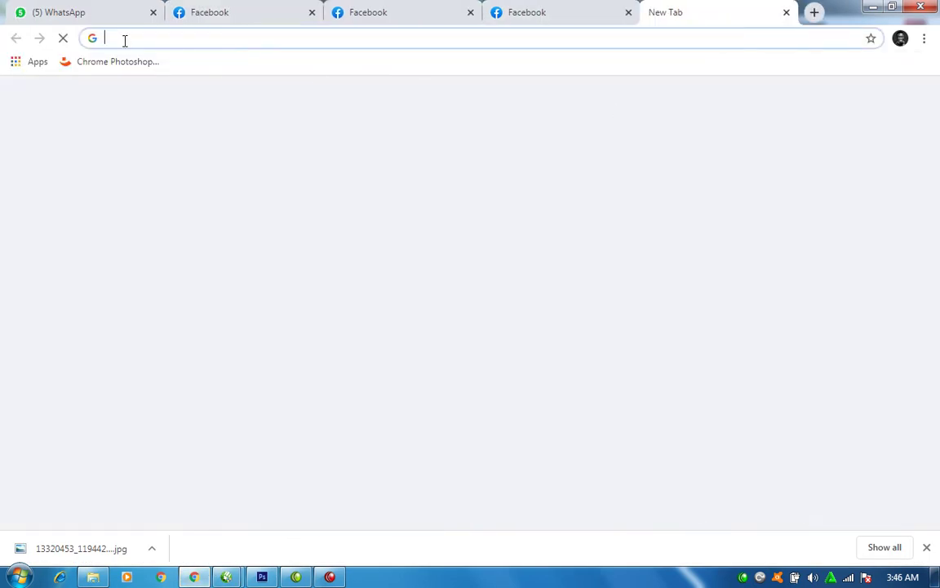
{"action": "type", "text": "SILH"}
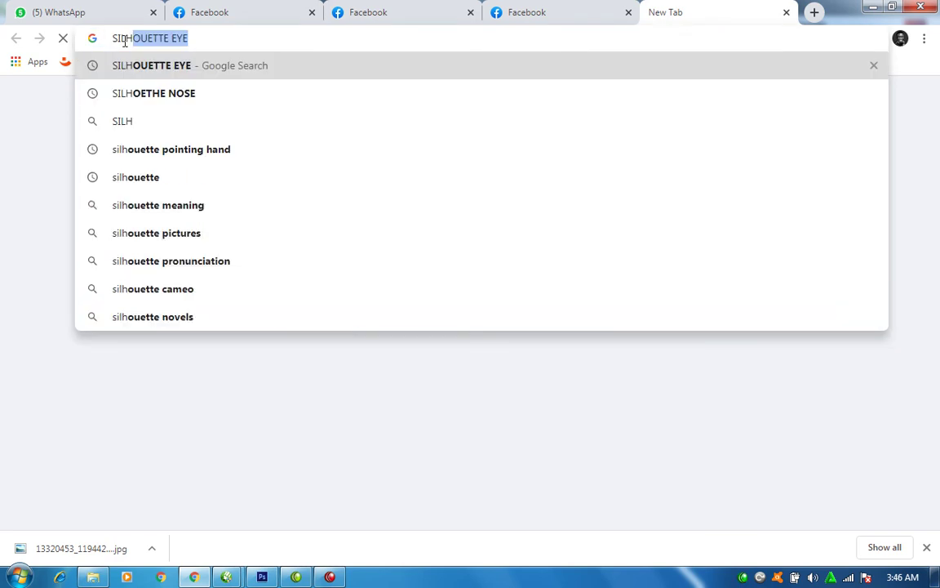
{"action": "left_click", "coordinate": [196, 37]}
{"action": "key", "text": "BackSpace"}
{"action": "key", "text": "BackSpace"}
{"action": "key", "text": "BackSpace"}
{"action": "key", "text": "BackSpace"}
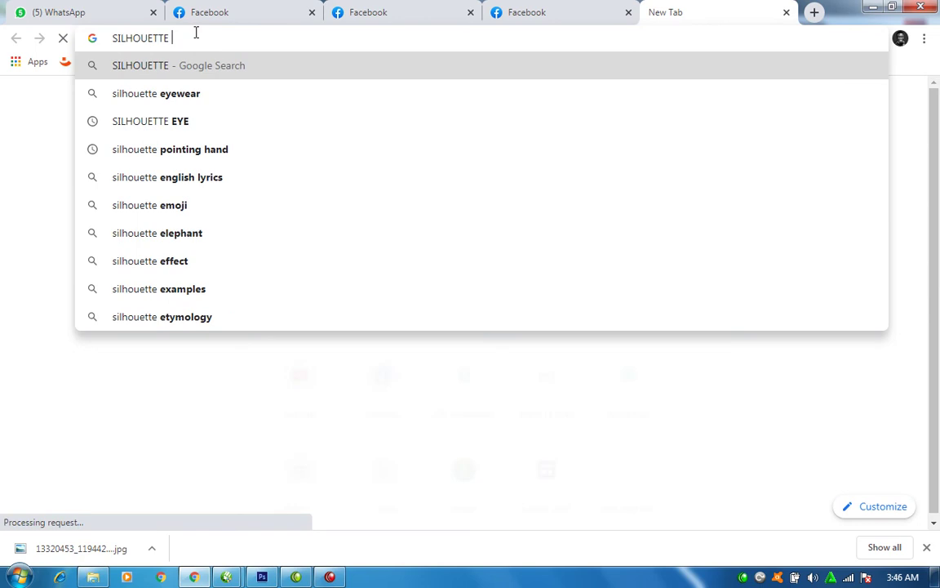
{"action": "type", "text": "CAJ"}
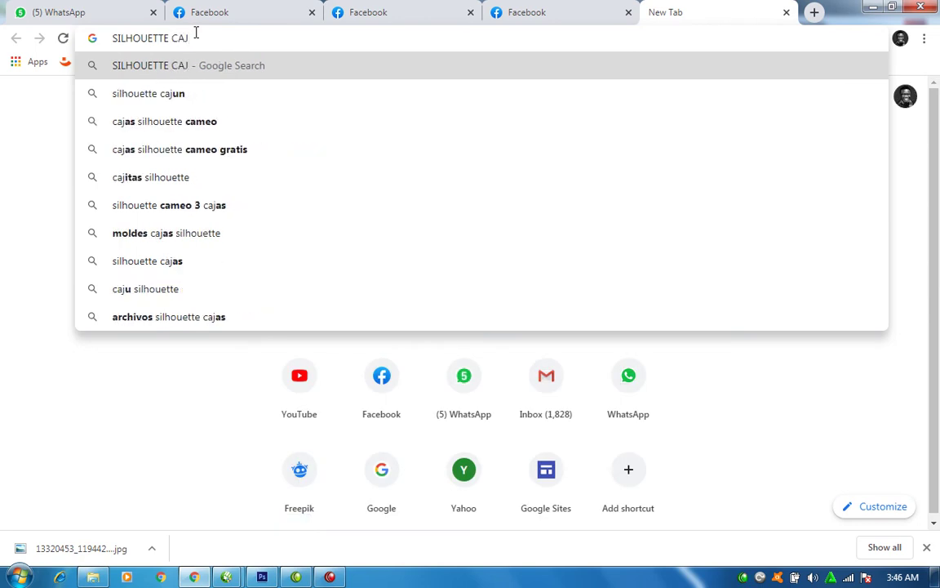
{"action": "key", "text": "BackSpace"}
{"action": "type", "text": "KE"}
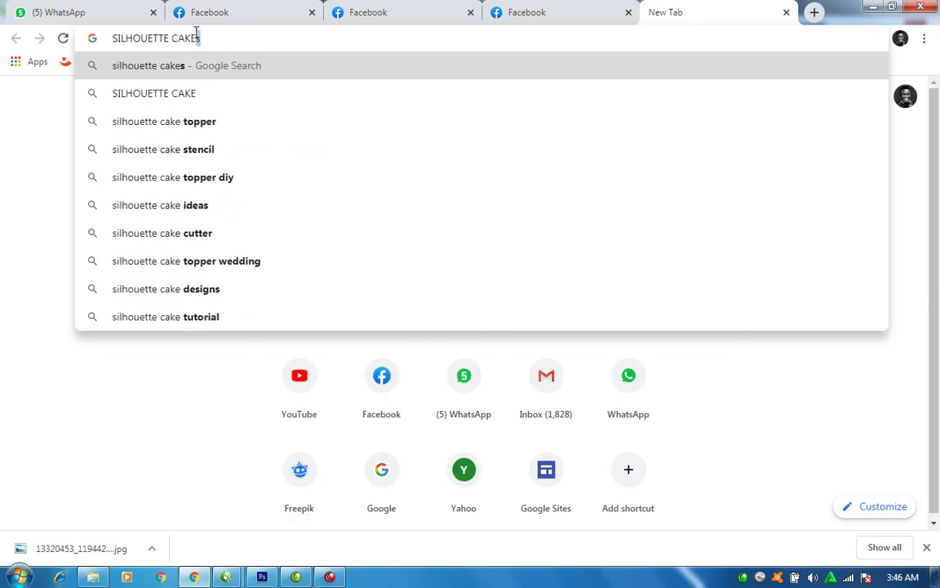
{"action": "key", "text": "Return"}
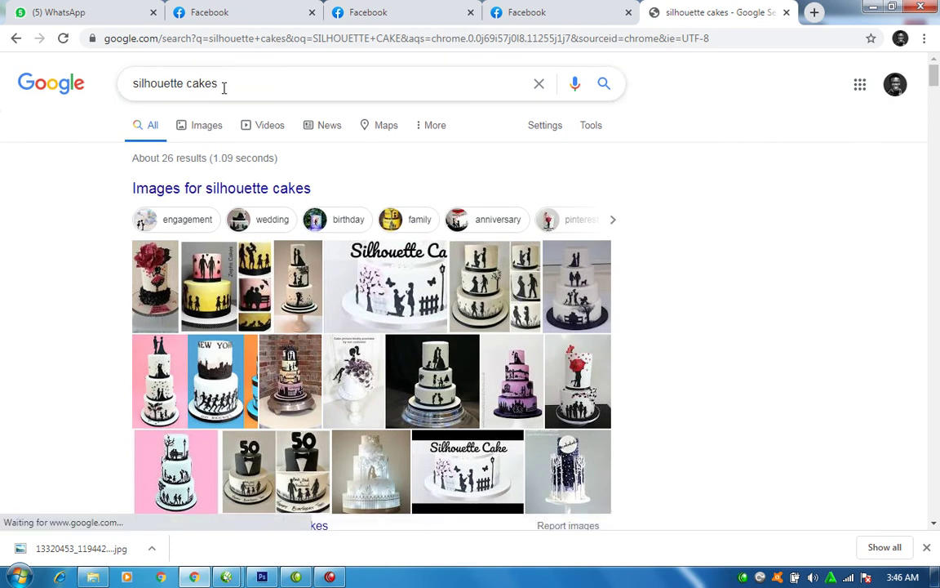
Show the image results for silhouette cakes and look through them for a suitable graphic.
{"action": "left_click_drag", "start_coordinate": [221, 85], "coordinate": [185, 82]}
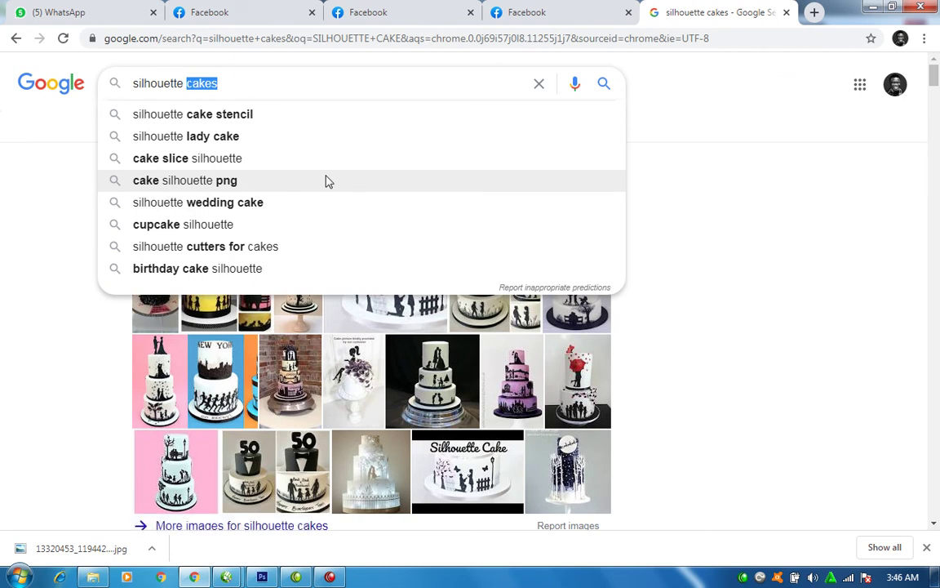
{"action": "left_click", "coordinate": [670, 183]}
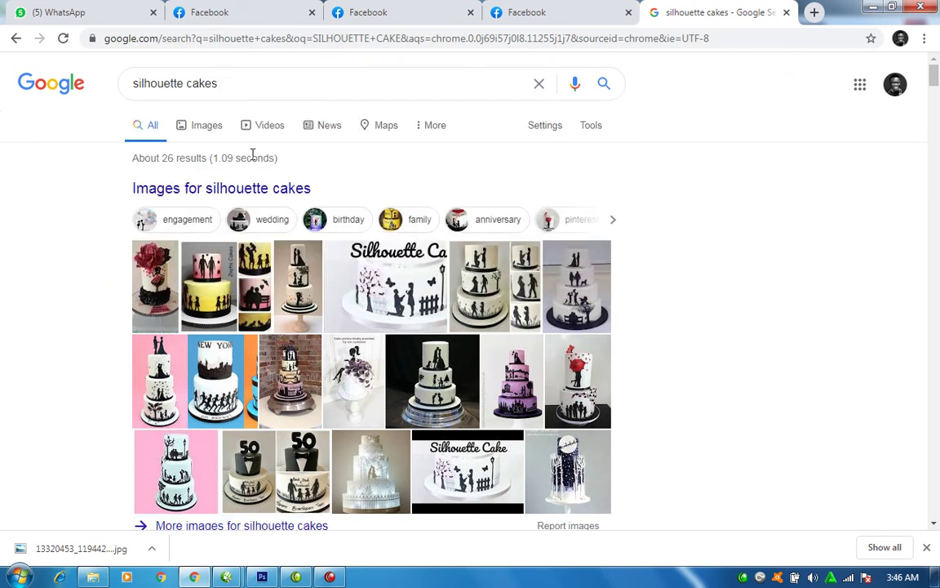
{"action": "left_click", "coordinate": [211, 130]}
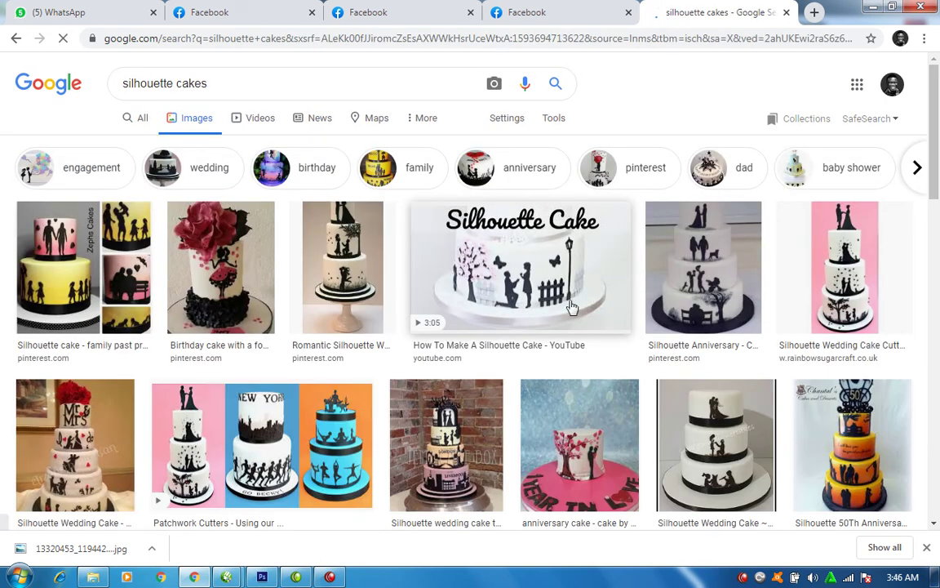
{"action": "scroll", "coordinate": [569, 242], "scroll_direction": "down", "scroll_amount": 5}
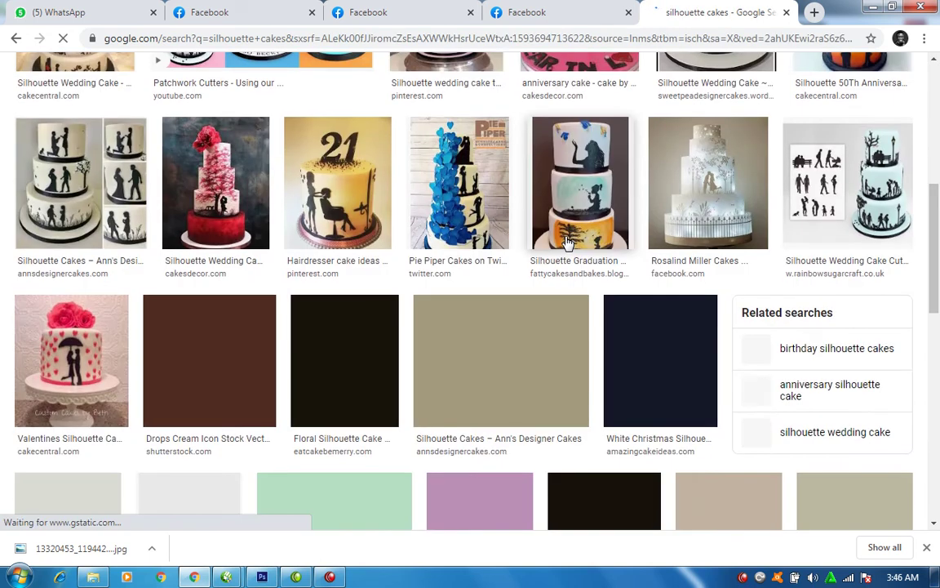
{"action": "scroll", "coordinate": [307, 143], "scroll_direction": "up", "scroll_amount": 5}
Search the images for silhouette CUP CINCH and look through the results.
{"action": "left_click", "coordinate": [221, 84]}
{"action": "left_click_drag", "start_coordinate": [220, 84], "coordinate": [181, 86]}
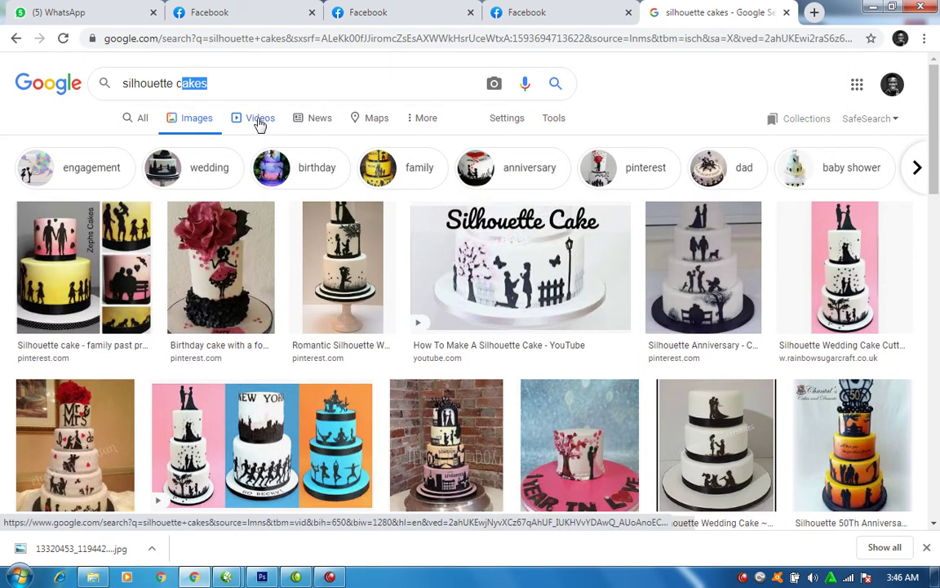
{"action": "key", "text": "BackSpace"}
{"action": "type", "text": "CU"}
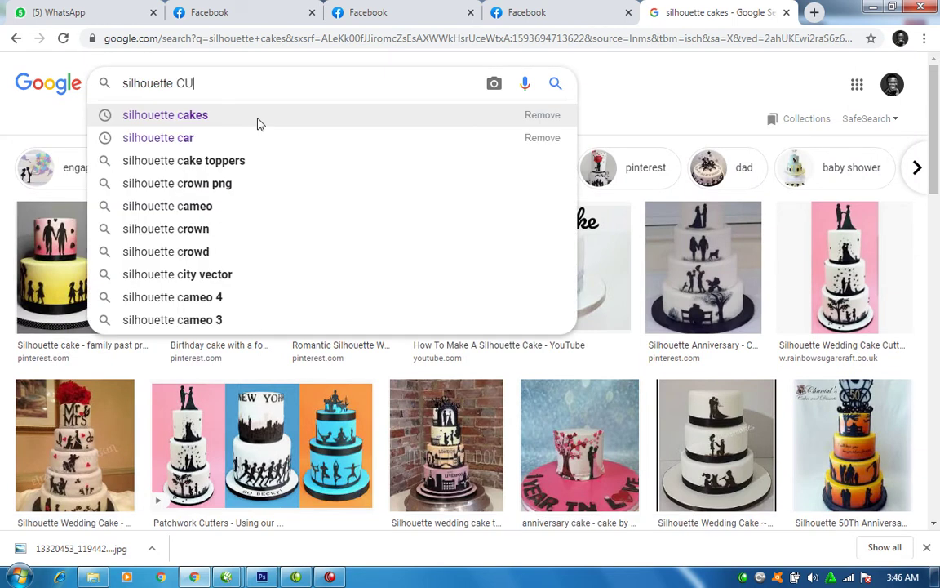
{"action": "type", "text": "P C"}
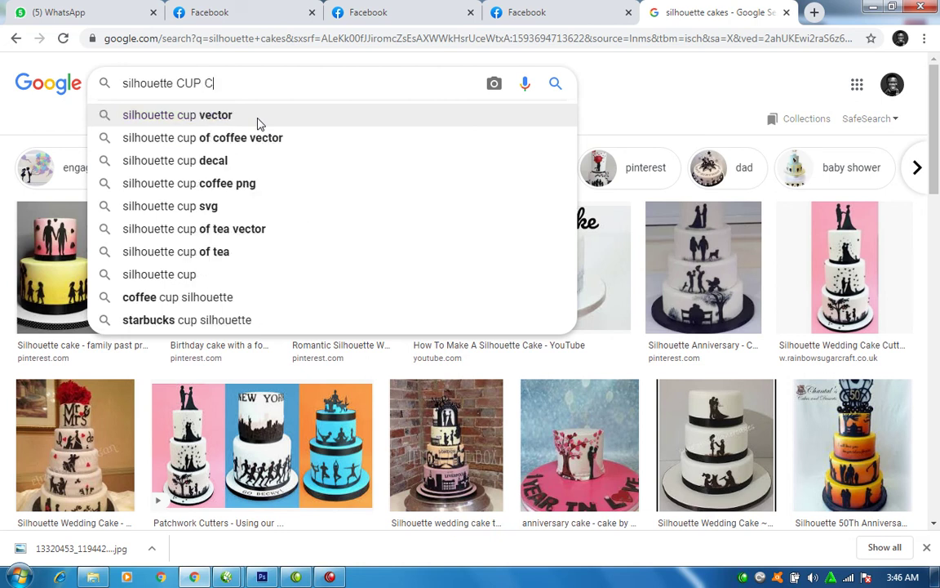
{"action": "type", "text": "INCH"}
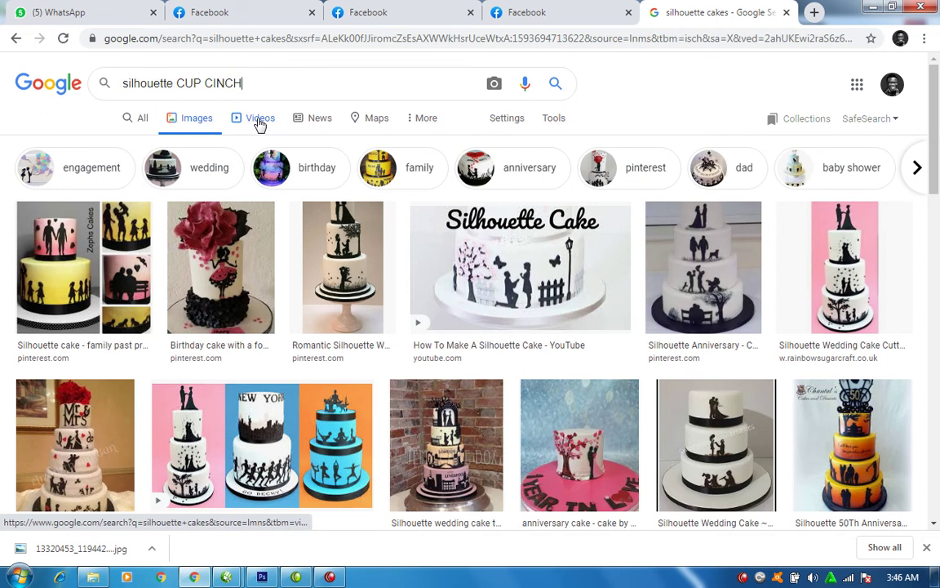
{"action": "key", "text": "Return"}
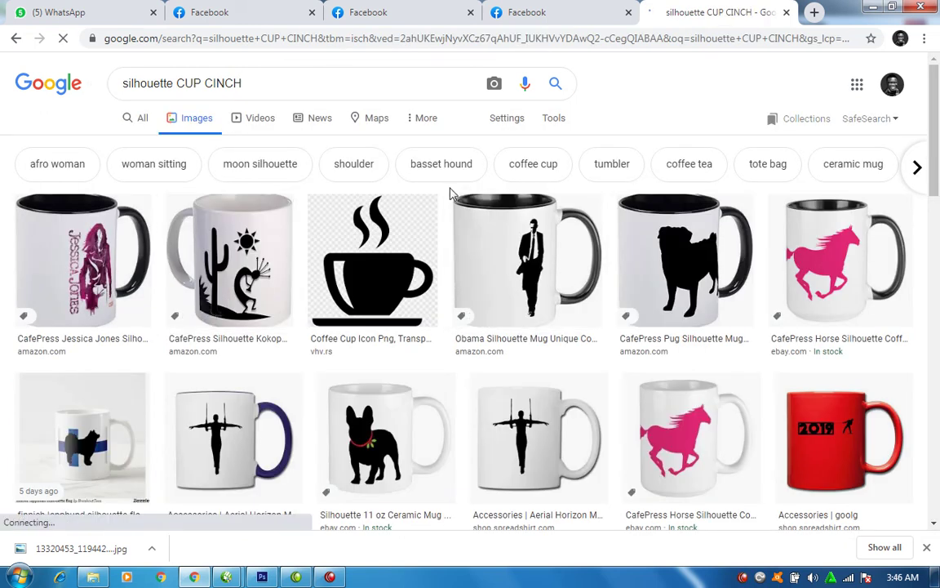
{"action": "scroll", "coordinate": [439, 199], "scroll_direction": "down", "scroll_amount": 3}
{"action": "scroll", "coordinate": [439, 199], "scroll_direction": "up", "scroll_amount": 2}
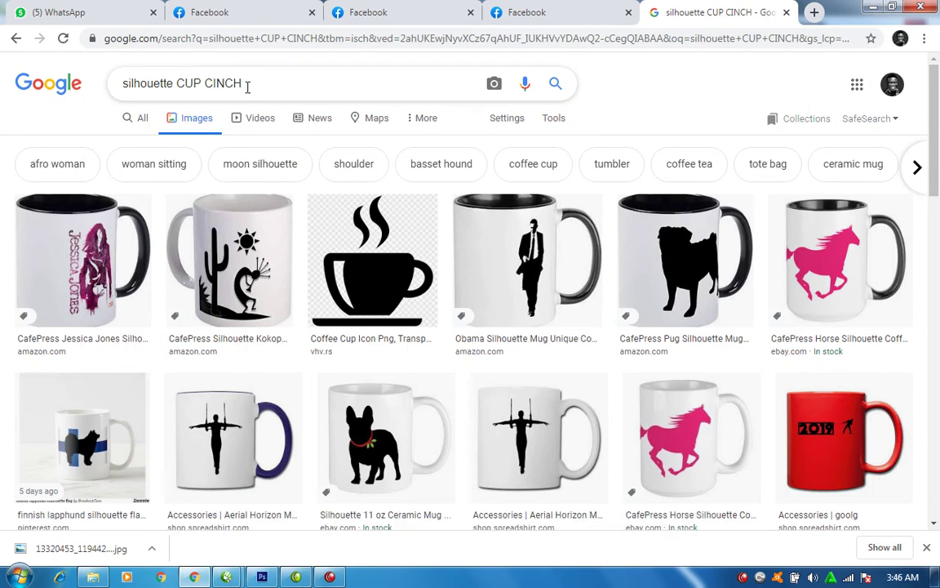
Shorten the image search to silhouette CUP and run it.
{"action": "double_click", "coordinate": [239, 84]}
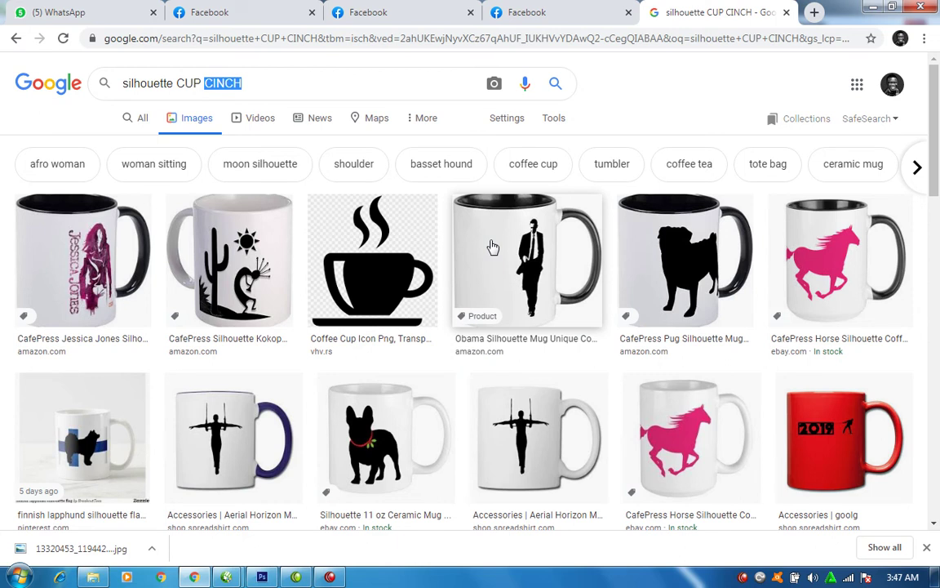
{"action": "key", "text": "BackSpace"}
{"action": "key", "text": "Return"}
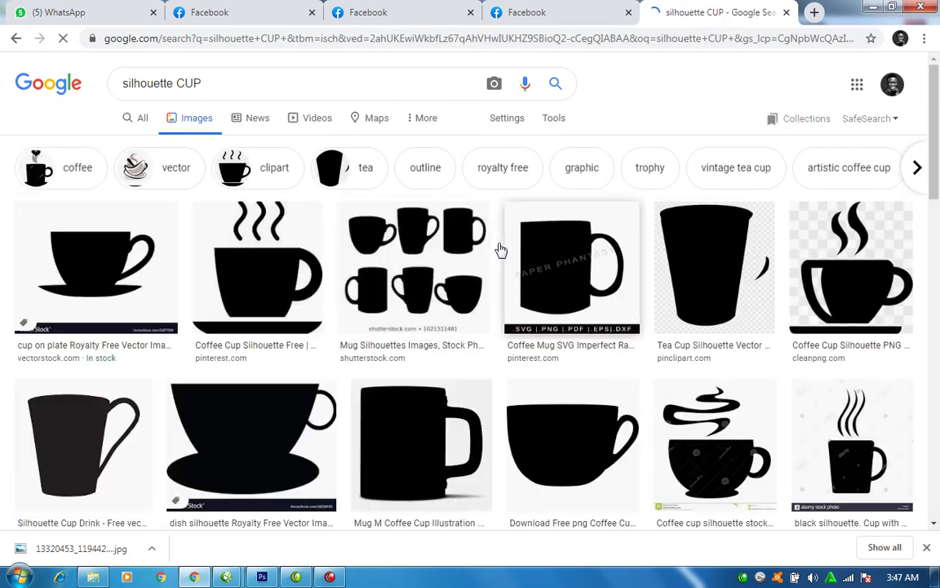
Search the images for silhouette CLINCH GLASS CUP.
{"action": "left_click_drag", "start_coordinate": [212, 82], "coordinate": [167, 82]}
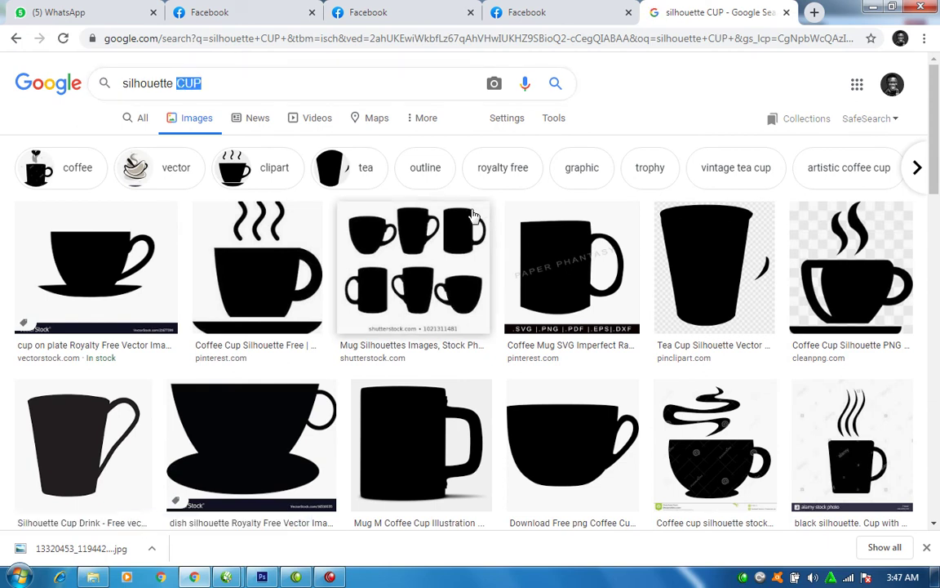
{"action": "type", "text": "CL"}
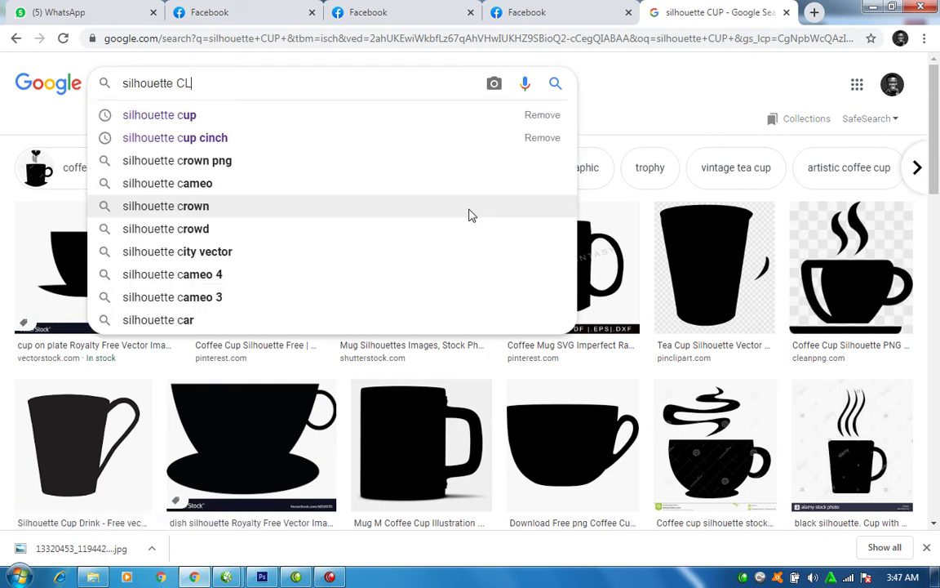
{"action": "type", "text": "INCH GLASS CUP"}
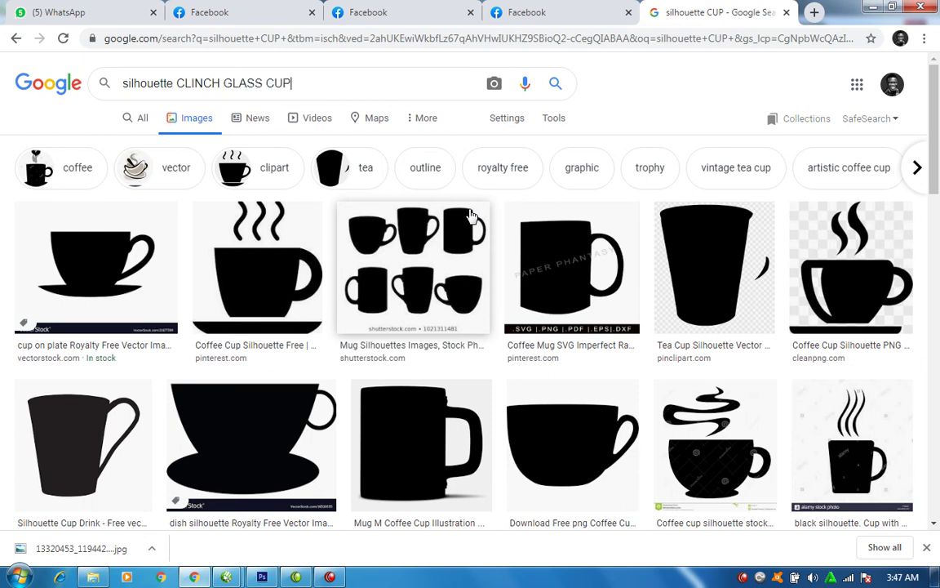
{"action": "key", "text": "Return"}
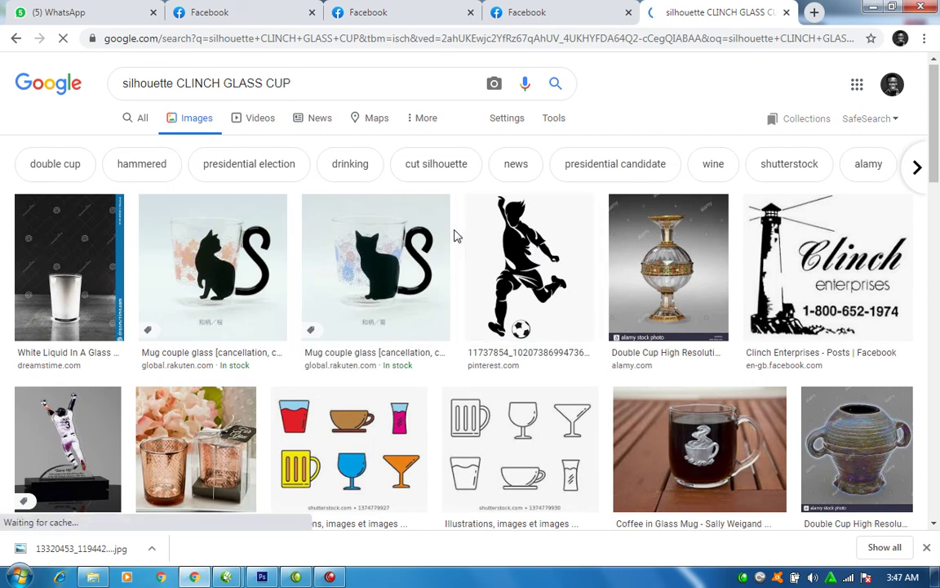
Change the image search to silhouette CAKE and run it.
{"action": "left_click", "coordinate": [281, 82]}
{"action": "left_click_drag", "start_coordinate": [282, 82], "coordinate": [176, 83]}
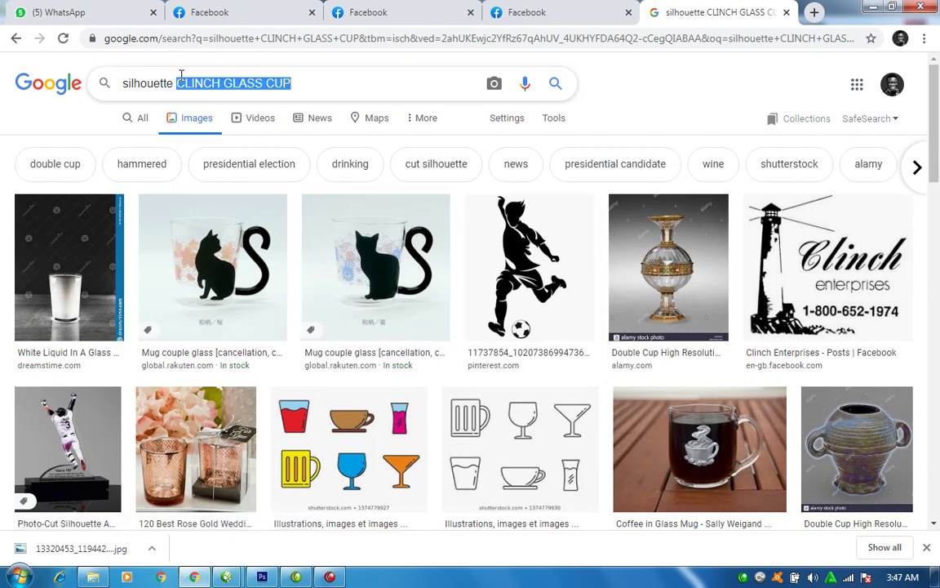
{"action": "type", "text": "CAKE"}
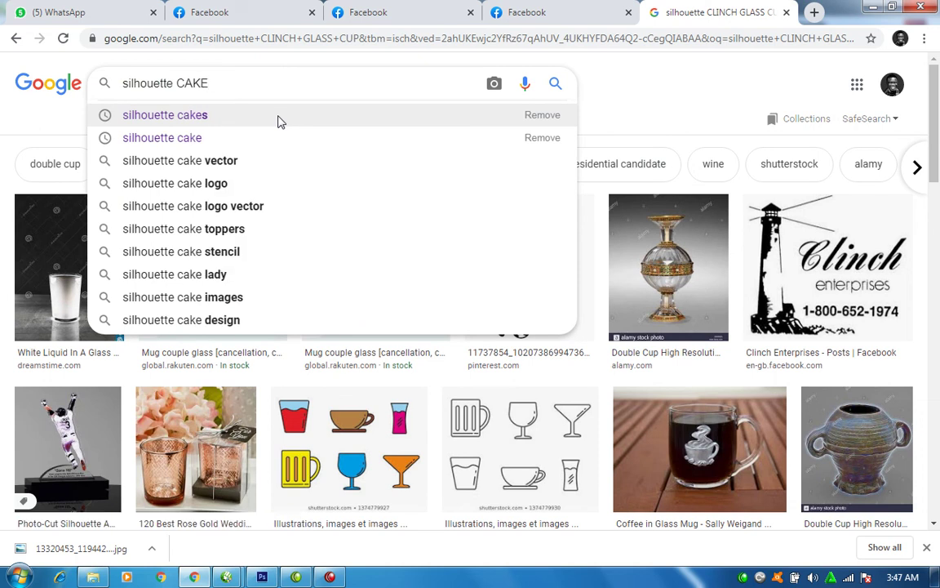
{"action": "key", "text": "Return"}
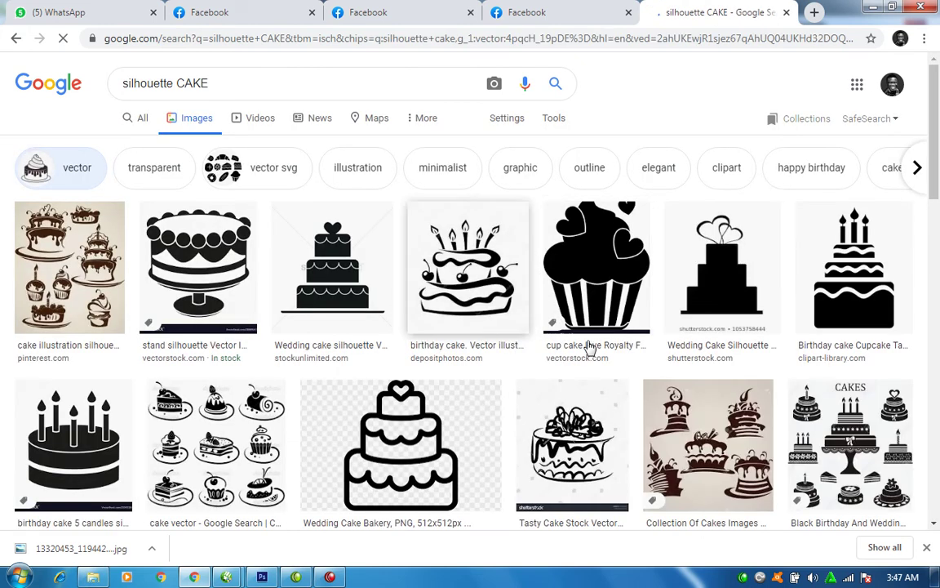
Look through the silhouette cake results and preview the tiered birthday cake on a pedestal stand.
{"action": "scroll", "coordinate": [653, 264], "scroll_direction": "down", "scroll_amount": 2}
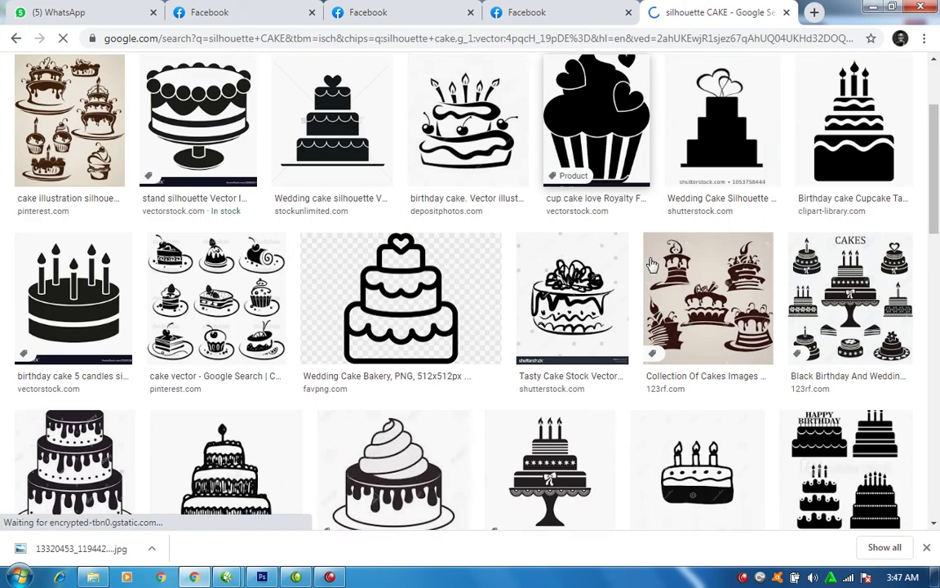
{"action": "scroll", "coordinate": [652, 263], "scroll_direction": "down", "scroll_amount": 2}
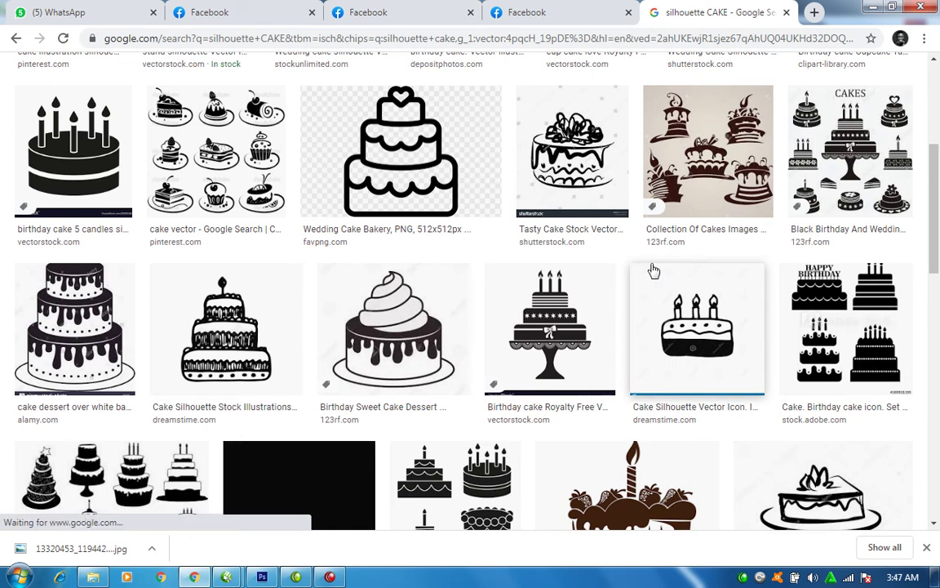
{"action": "scroll", "coordinate": [654, 271], "scroll_direction": "down", "scroll_amount": 2}
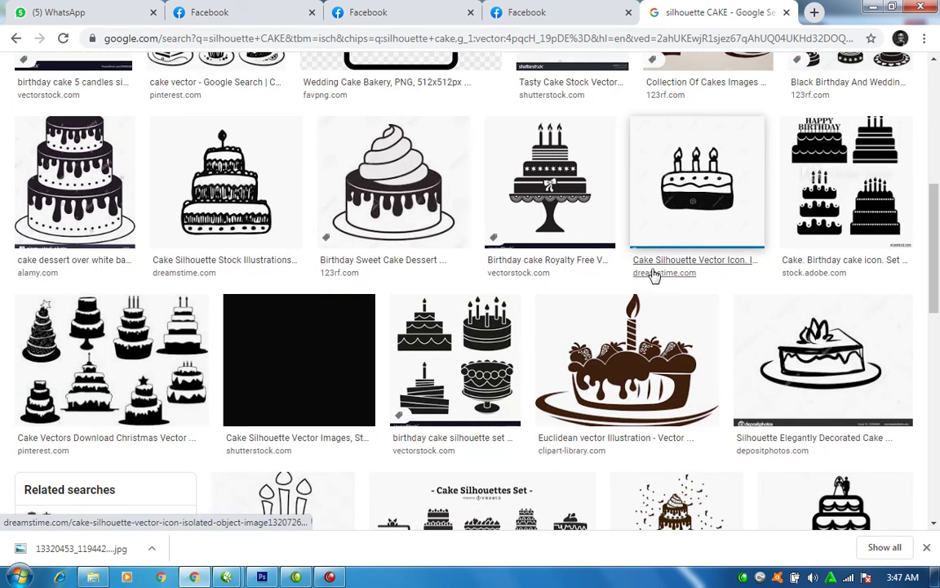
{"action": "scroll", "coordinate": [653, 276], "scroll_direction": "up", "scroll_amount": 3}
{"action": "scroll", "coordinate": [653, 276], "scroll_direction": "down", "scroll_amount": 3}
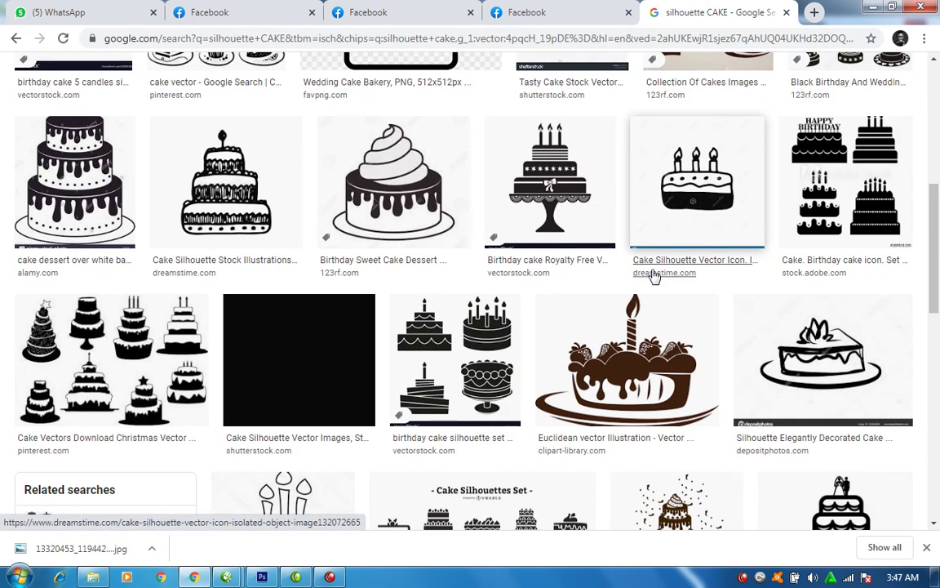
{"action": "scroll", "coordinate": [653, 276], "scroll_direction": "up", "scroll_amount": 3}
{"action": "scroll", "coordinate": [571, 367], "scroll_direction": "up", "scroll_amount": 1}
{"action": "scroll", "coordinate": [530, 416], "scroll_direction": "down", "scroll_amount": 1}
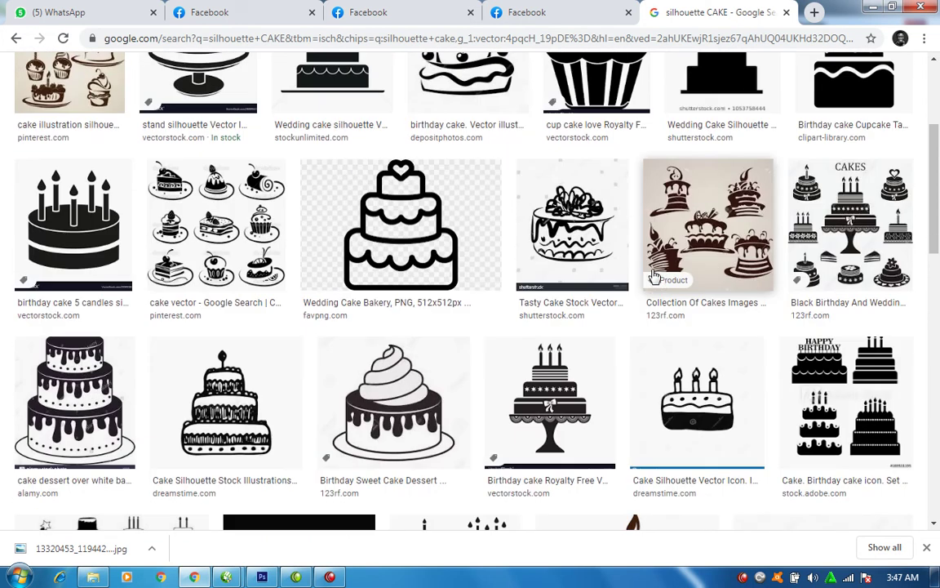
{"action": "left_click", "coordinate": [499, 362]}
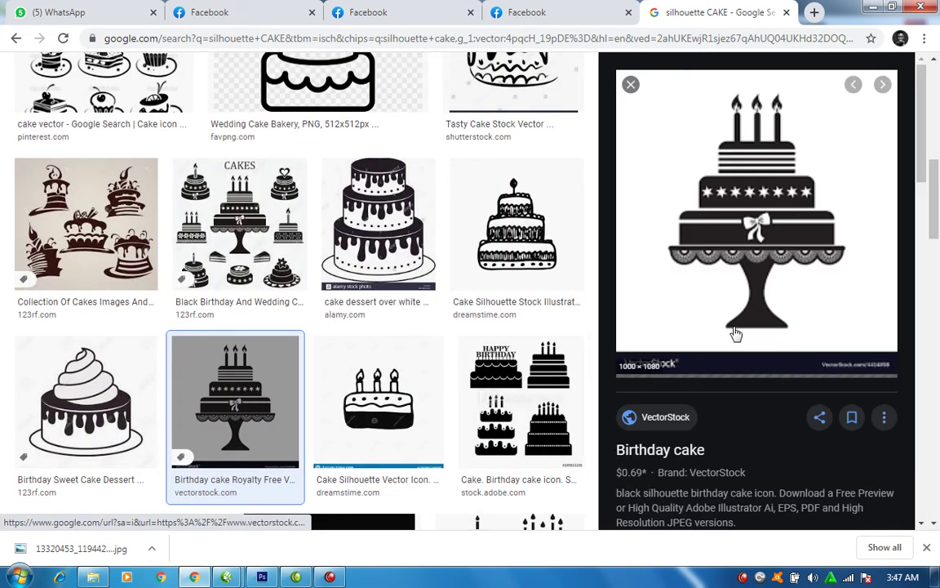
{"action": "scroll", "coordinate": [742, 278], "scroll_direction": "down", "scroll_amount": 8}
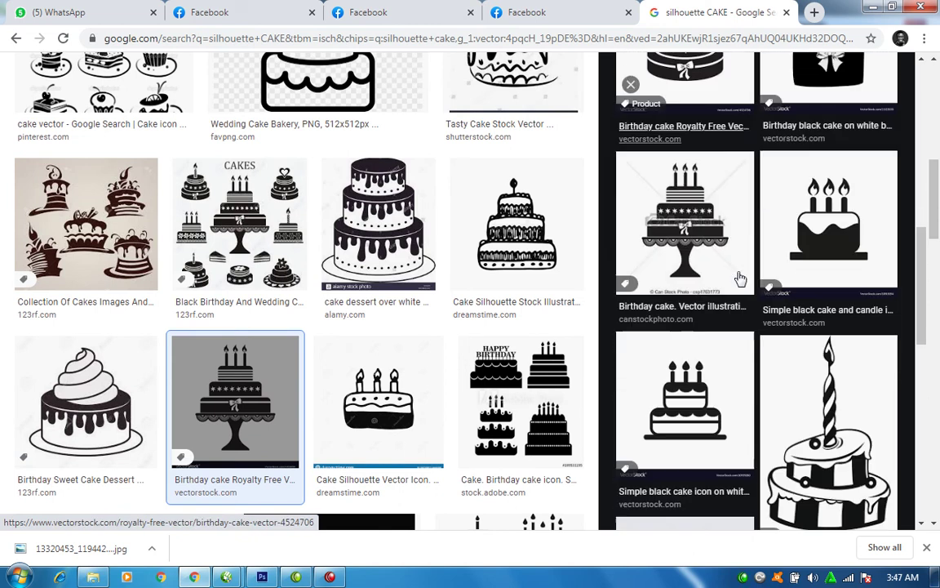
{"action": "scroll", "coordinate": [537, 333], "scroll_direction": "up", "scroll_amount": 5}
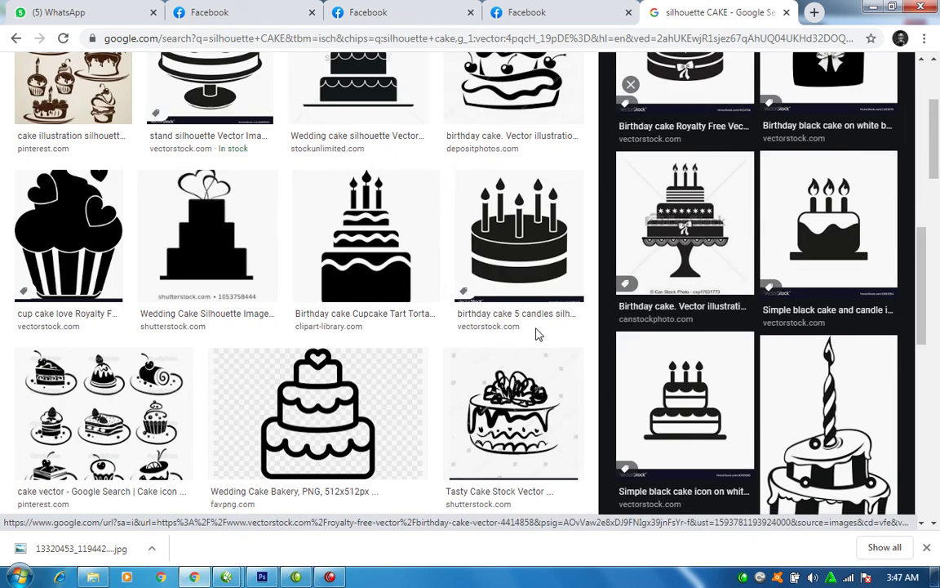
Open the Clipart Library three-tier birthday cake image in its own tab and save it to the Desktop as the PNG unnamed (4).
{"action": "left_click", "coordinate": [327, 233]}
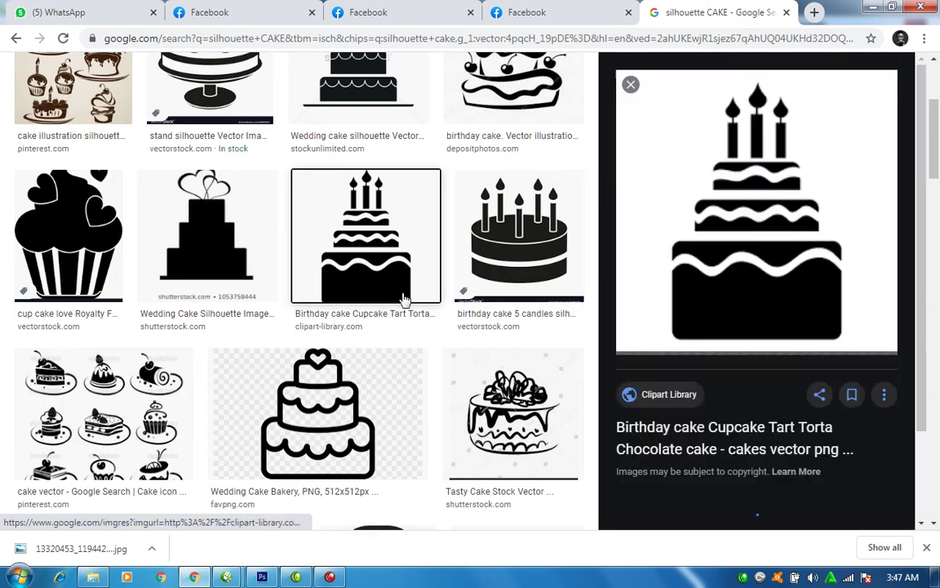
{"action": "right_click", "coordinate": [757, 198]}
{"action": "left_click", "coordinate": [790, 309]}
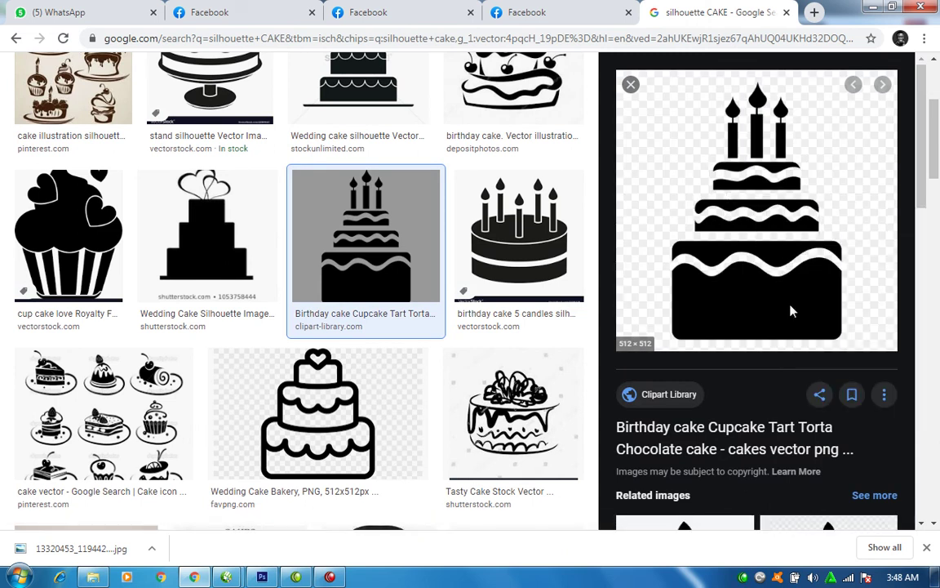
{"action": "left_click", "coordinate": [724, 13]}
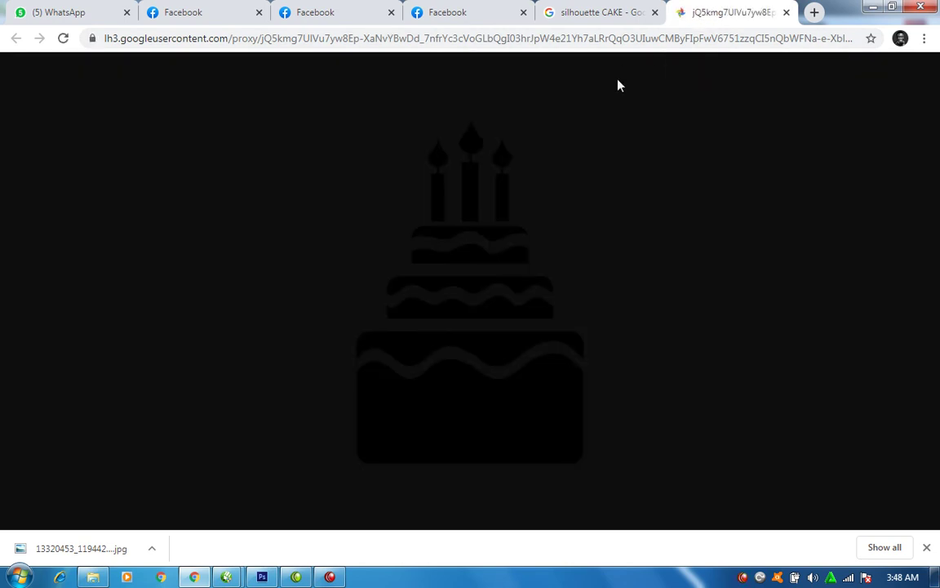
{"action": "right_click", "coordinate": [442, 317]}
{"action": "left_click", "coordinate": [510, 348]}
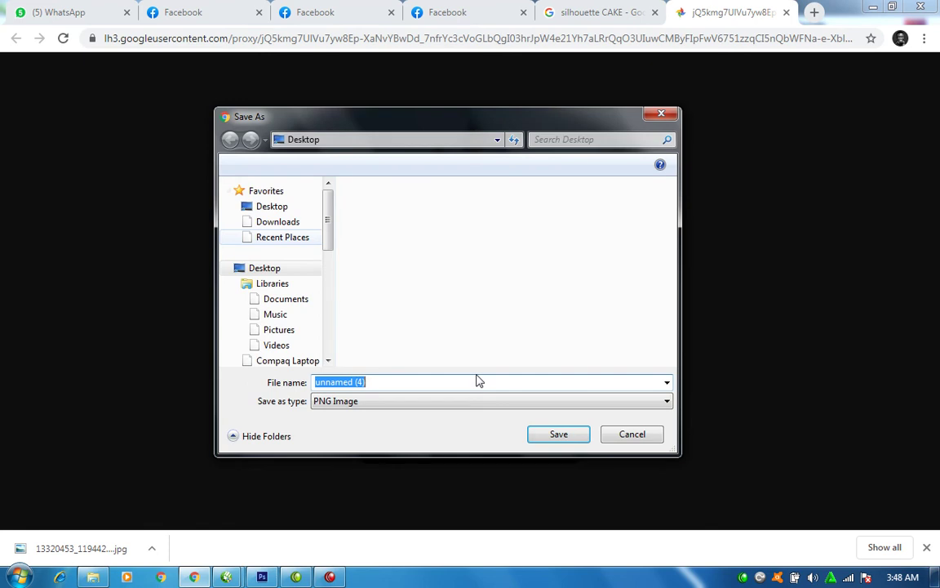
{"action": "left_click", "coordinate": [560, 435]}
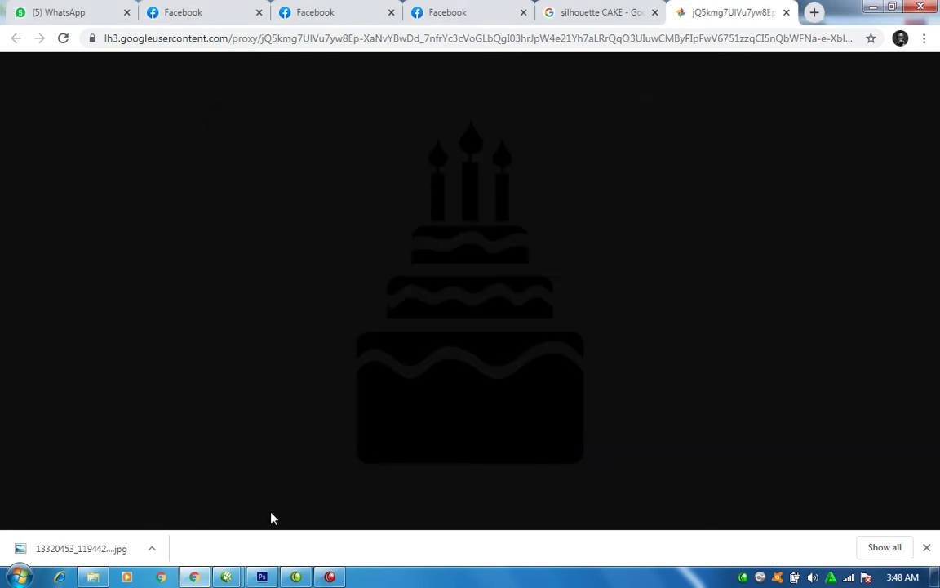
Switch to the Graphic1 document in CorelDRAW and import the saved cake PNG over the photo, about 4.9 inches square.
{"action": "left_click", "coordinate": [229, 578]}
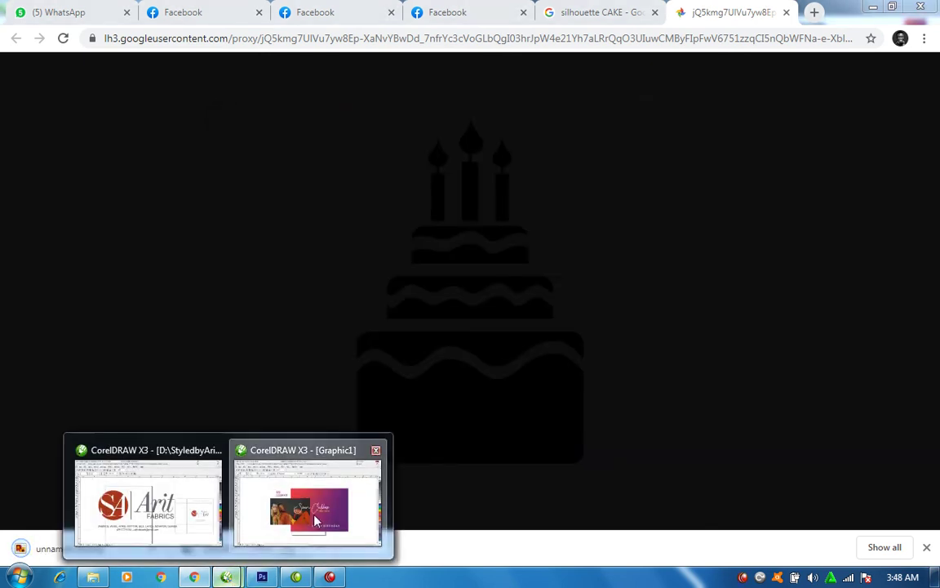
{"action": "left_click", "coordinate": [283, 463]}
{"action": "right_click", "coordinate": [422, 166]}
{"action": "left_click", "coordinate": [441, 217]}
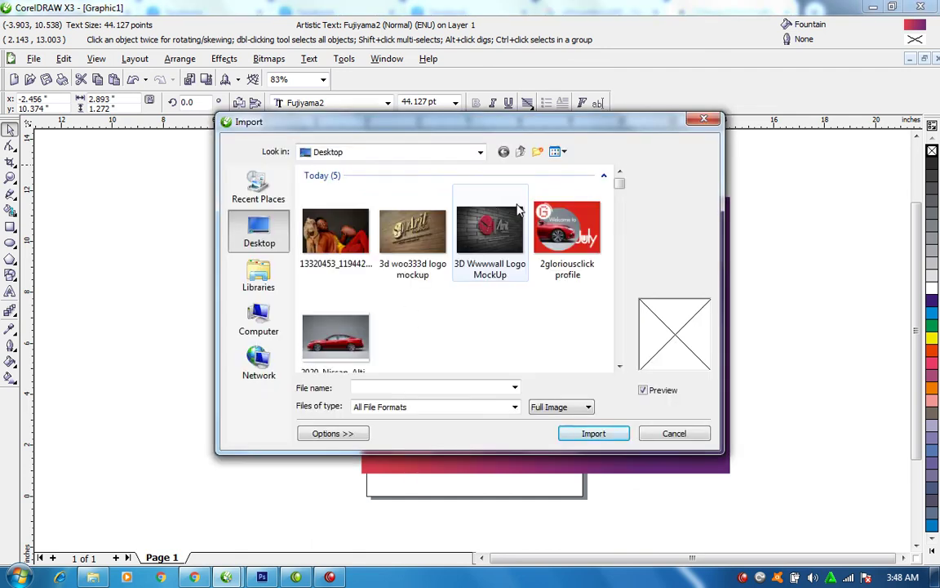
{"action": "double_click", "coordinate": [336, 233]}
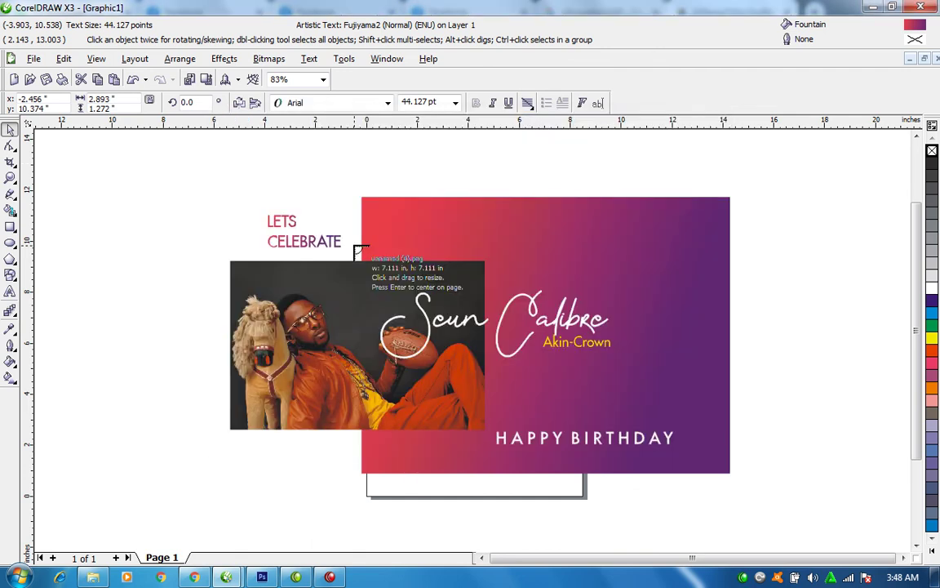
{"action": "key", "text": "Return"}
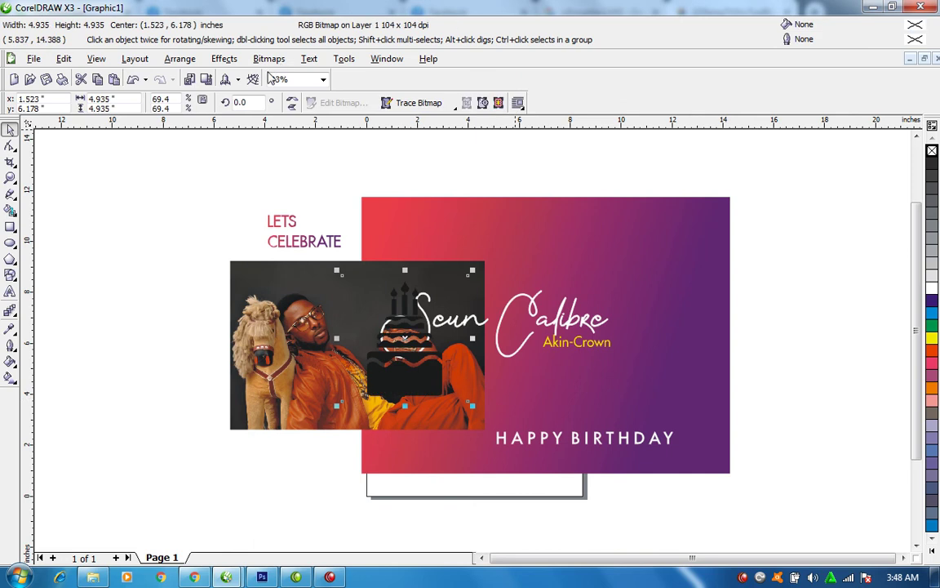
Trace the cake bitmap as Clipart with its background removed.
{"action": "left_click", "coordinate": [269, 59]}
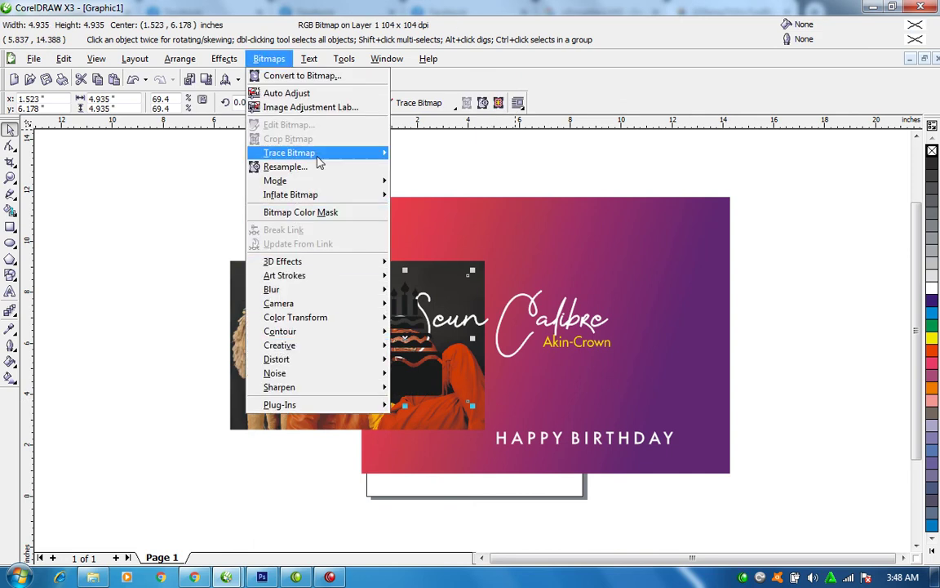
{"action": "mouse_move", "coordinate": [322, 152]}
{"action": "left_click", "coordinate": [422, 215]}
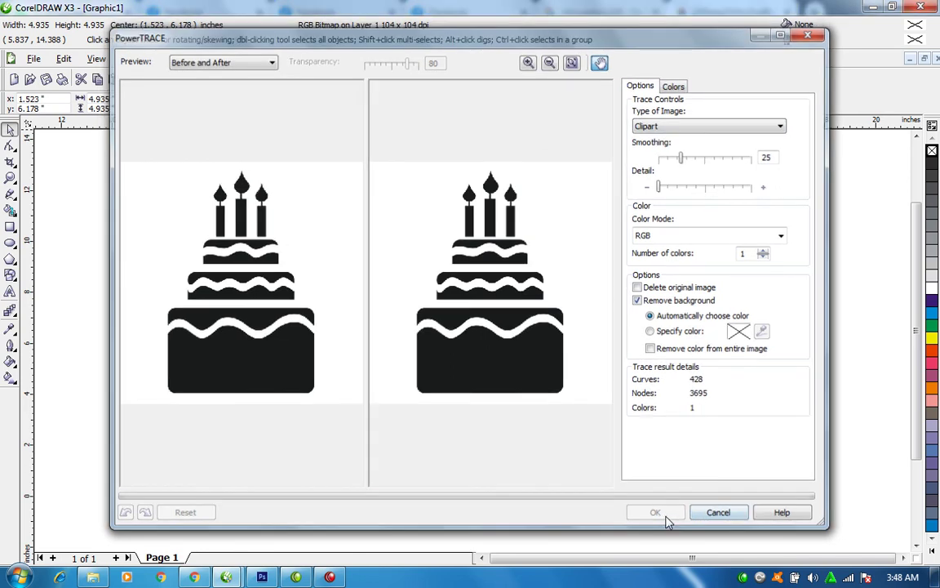
{"action": "left_click", "coordinate": [665, 516]}
Move the traced cake off the original bitmap and delete the original.
{"action": "mouse_move", "coordinate": [440, 374]}
{"action": "left_mouse_down"}
{"action": "mouse_move", "coordinate": [306, 490]}
{"action": "mouse_move", "coordinate": [332, 448]}
{"action": "left_mouse_up"}
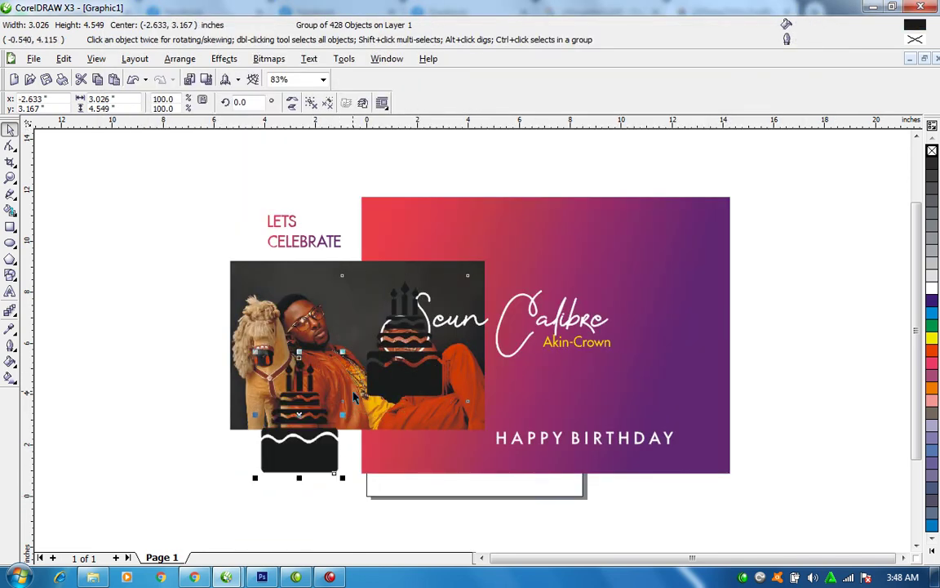
{"action": "left_click", "coordinate": [421, 381]}
{"action": "key", "text": "Delete"}
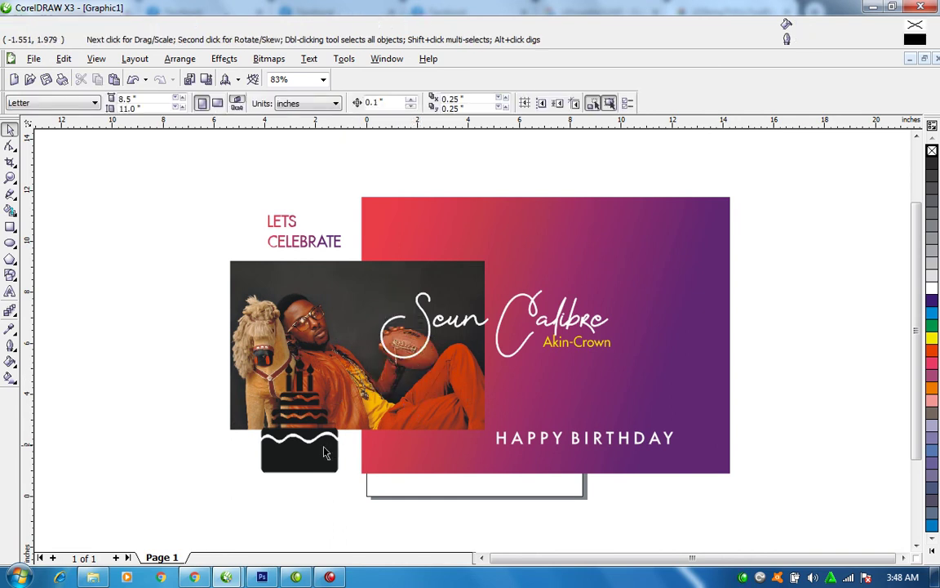
Place the cake, filled white and about 1.28 by 1.92 inches, beside HAPPY BIRTHDAY, and shift that text slightly toward the cake's base.
{"action": "mouse_move", "coordinate": [310, 449]}
{"action": "left_mouse_down"}
{"action": "mouse_move", "coordinate": [694, 343]}
{"action": "mouse_move", "coordinate": [706, 311]}
{"action": "left_mouse_up"}
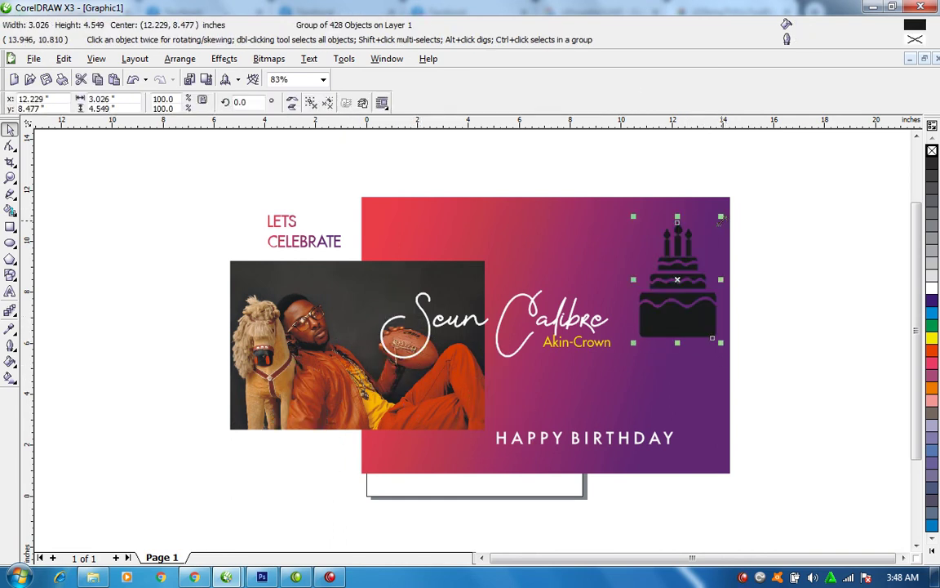
{"action": "left_click_drag", "start_coordinate": [721, 216], "coordinate": [449, 454]}
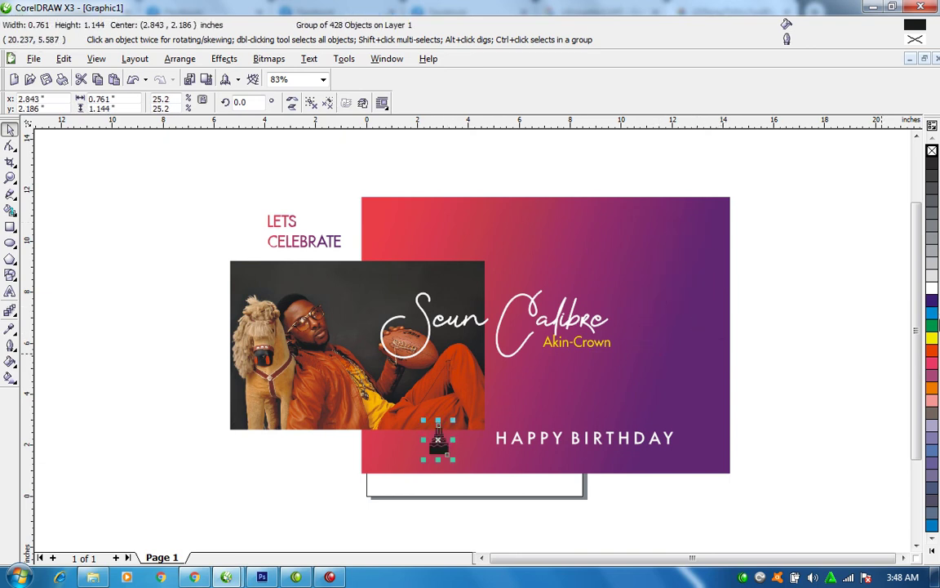
{"action": "left_click", "coordinate": [932, 291]}
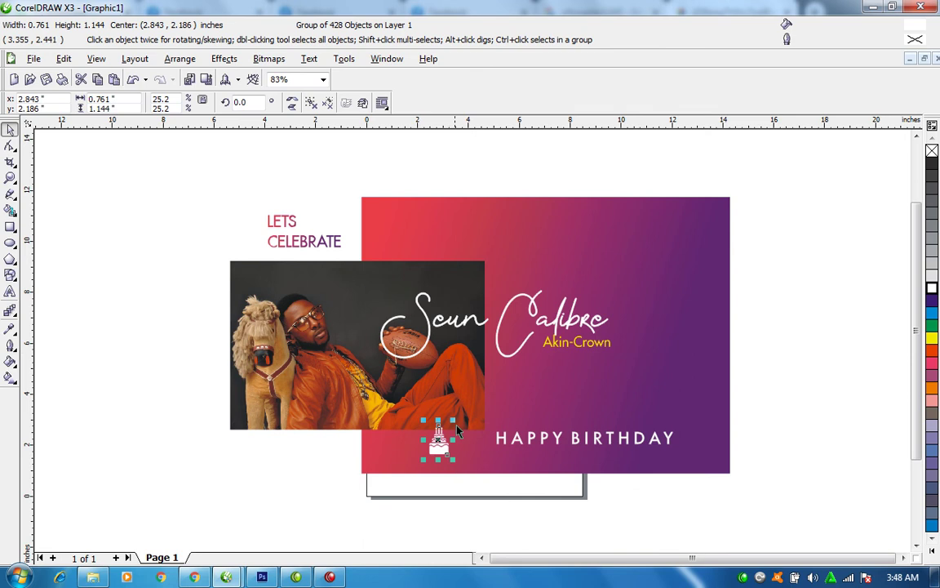
{"action": "left_click_drag", "start_coordinate": [453, 420], "coordinate": [467, 400]}
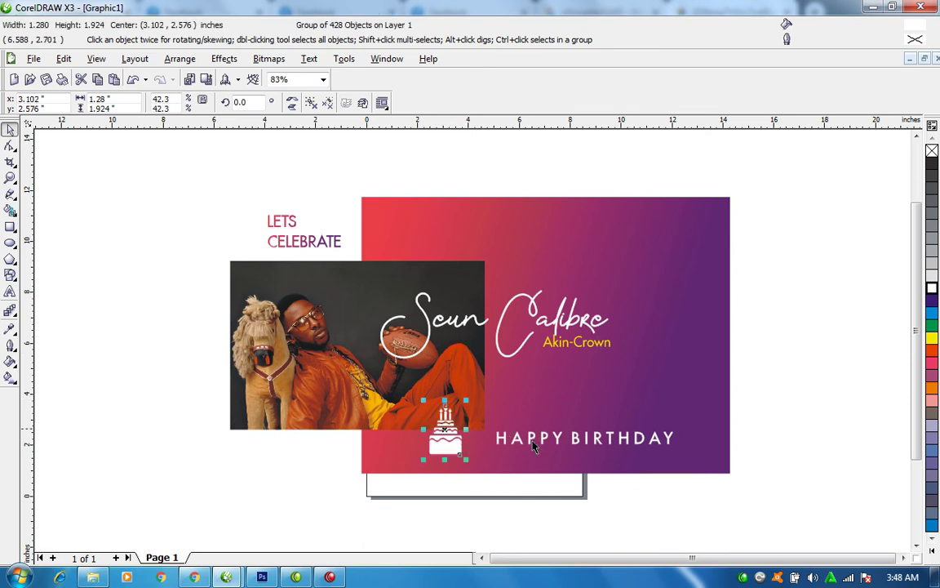
{"action": "mouse_move", "coordinate": [576, 441]}
{"action": "left_mouse_down"}
{"action": "mouse_move", "coordinate": [543, 453]}
{"action": "mouse_move", "coordinate": [569, 449]}
{"action": "left_mouse_up"}
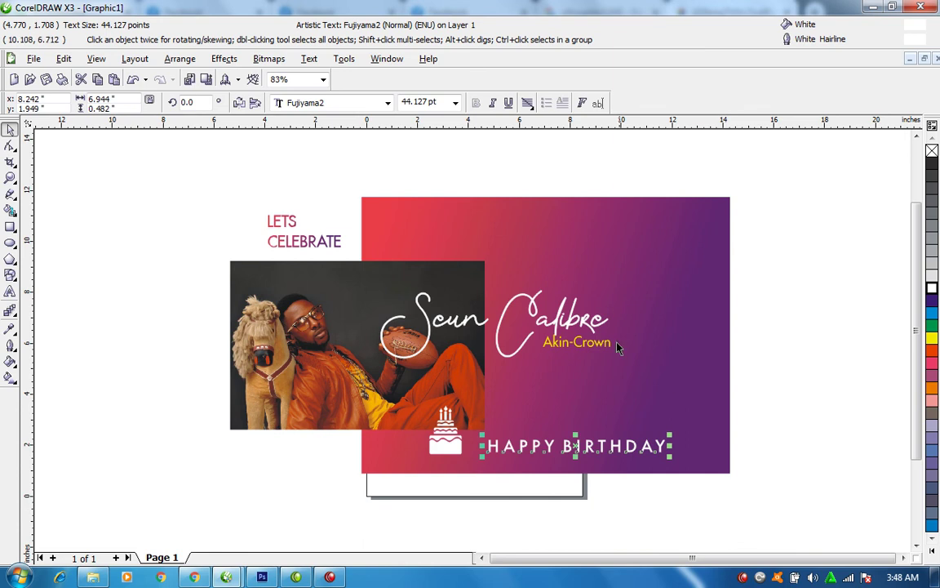
Enlarge the signature-style name and its yellow subtitle together to about 12.2 inches wide and shift them further over the photo.
{"action": "left_click_drag", "start_coordinate": [857, 253], "coordinate": [360, 364]}
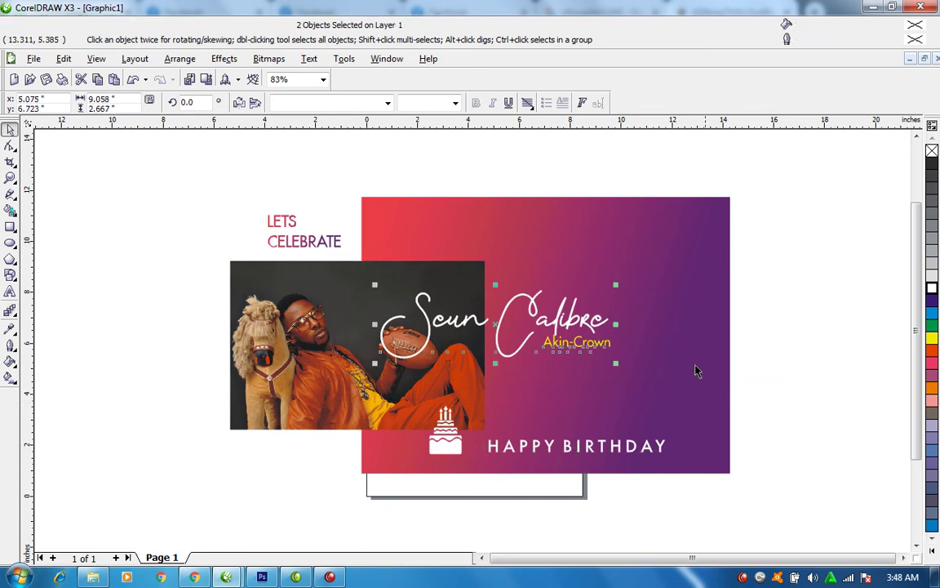
{"action": "left_click_drag", "start_coordinate": [617, 363], "coordinate": [663, 383]}
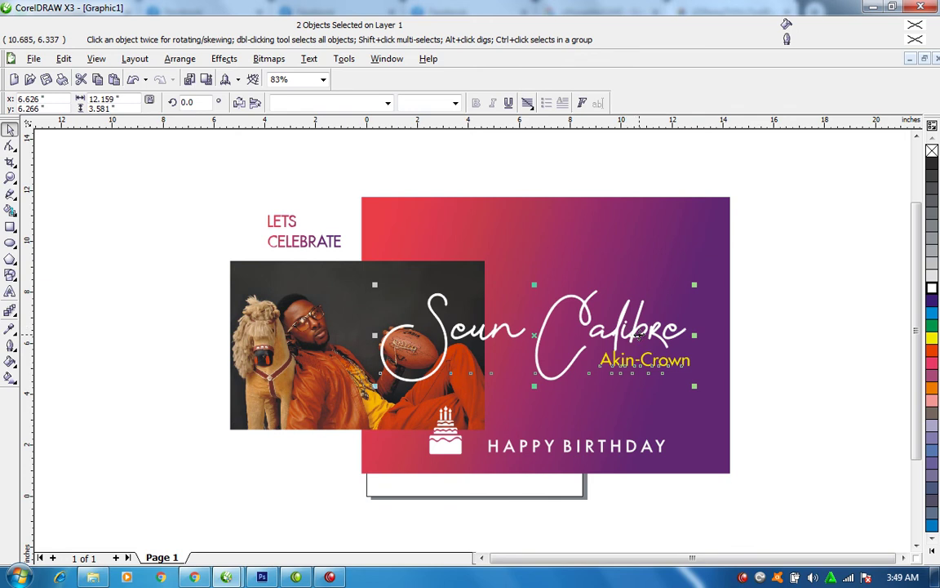
{"action": "left_click_drag", "start_coordinate": [638, 336], "coordinate": [578, 340]}
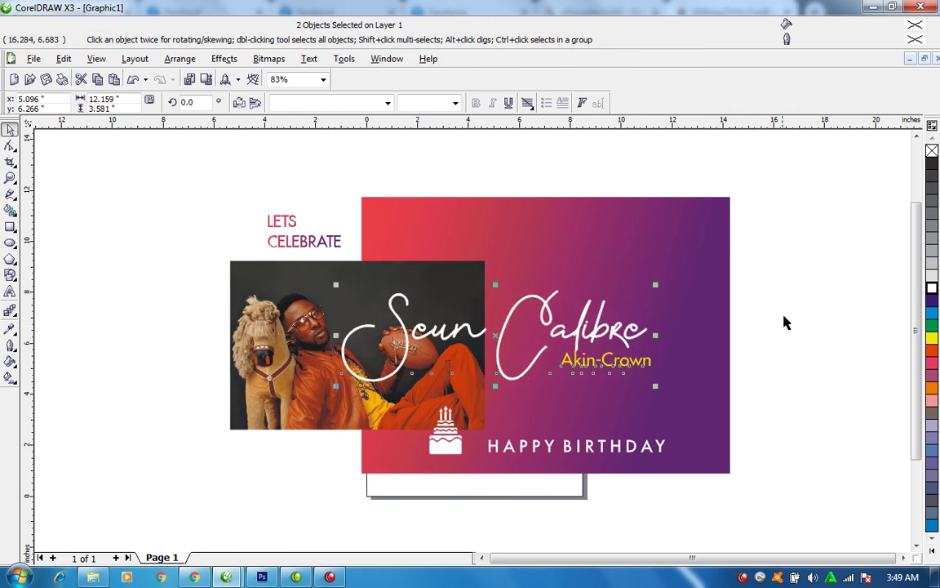
Break the LETS CELEBRATE text into separate lines, then enlarge them and set them closer together above the photo.
{"action": "left_click", "coordinate": [241, 258]}
{"action": "left_click_drag", "start_coordinate": [207, 176], "coordinate": [355, 269]}
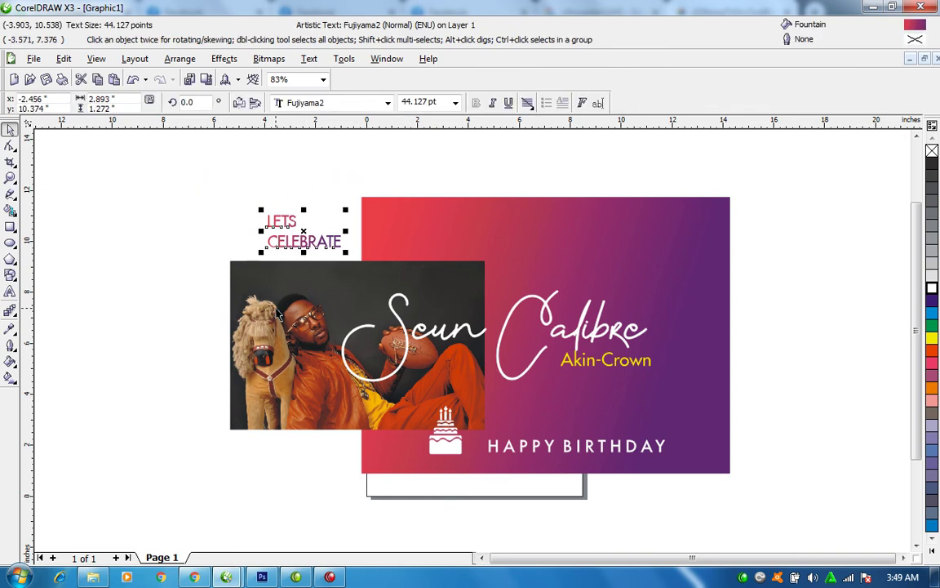
{"action": "key", "text": "ctrl+k"}
{"action": "left_click_drag", "start_coordinate": [281, 222], "coordinate": [243, 260]}
{"action": "left_click", "coordinate": [322, 248], "text": "shift"}
Group all the flyer's elements, including the background, photo, cake and texts.
{"action": "left_click_drag", "start_coordinate": [162, 168], "coordinate": [791, 527]}
{"action": "key", "text": "ctrl+g"}
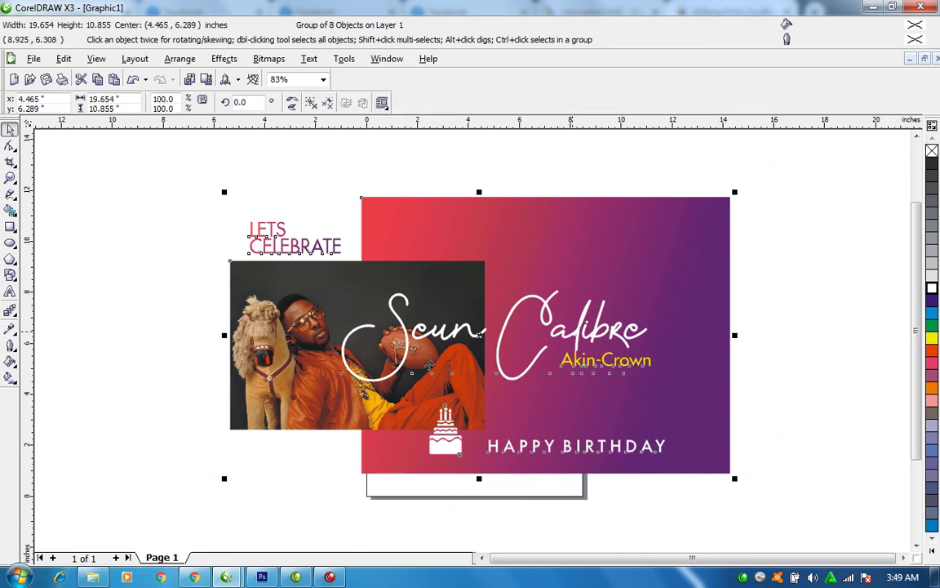